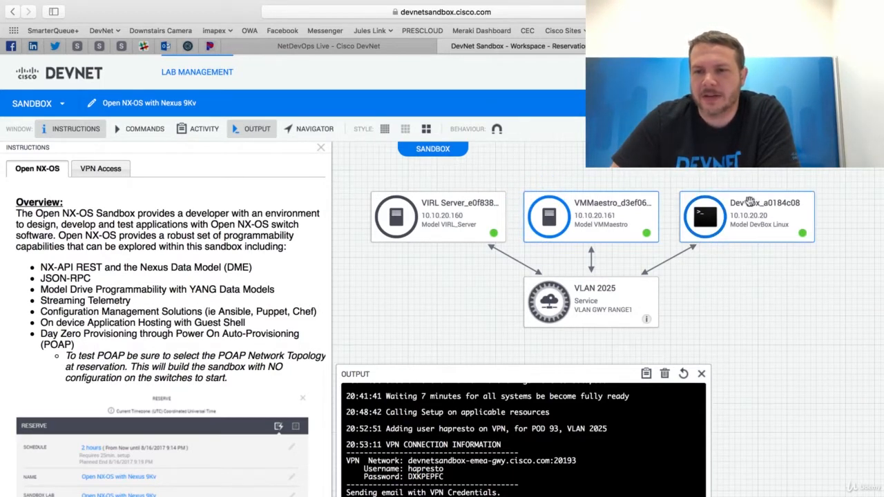
Highlight the VPN network address and login credentials in the Open NX-OS sandbox's output log.
mouse_move(774, 237)
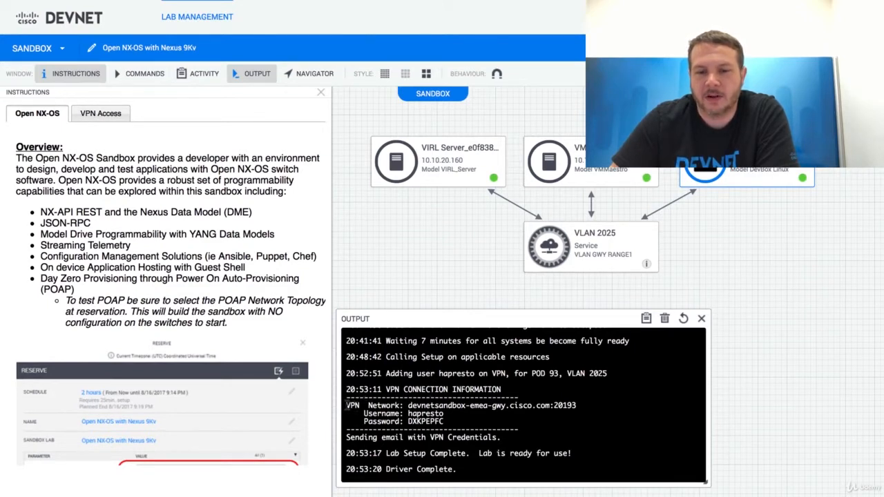
left_click_drag(346, 405, 452, 421)
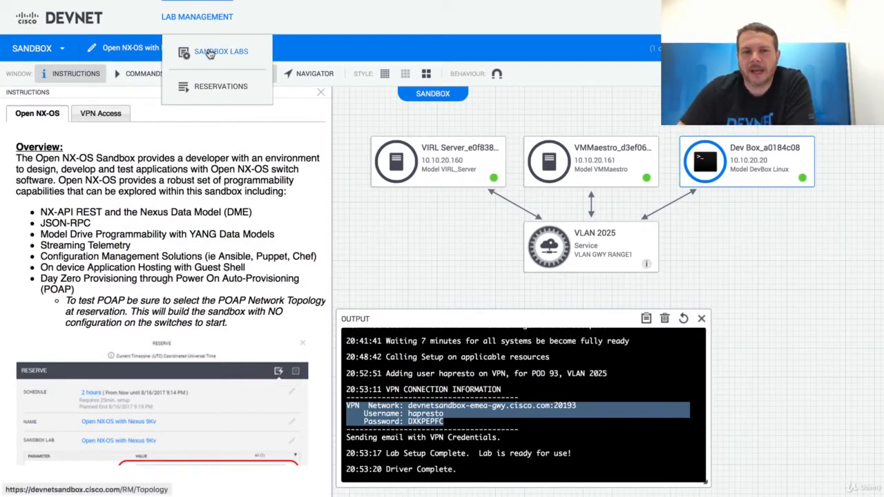
Search the sandbox lab catalog for VIRL and open the Multi-IOS Cisco Test Network lab.
left_click(215, 37)
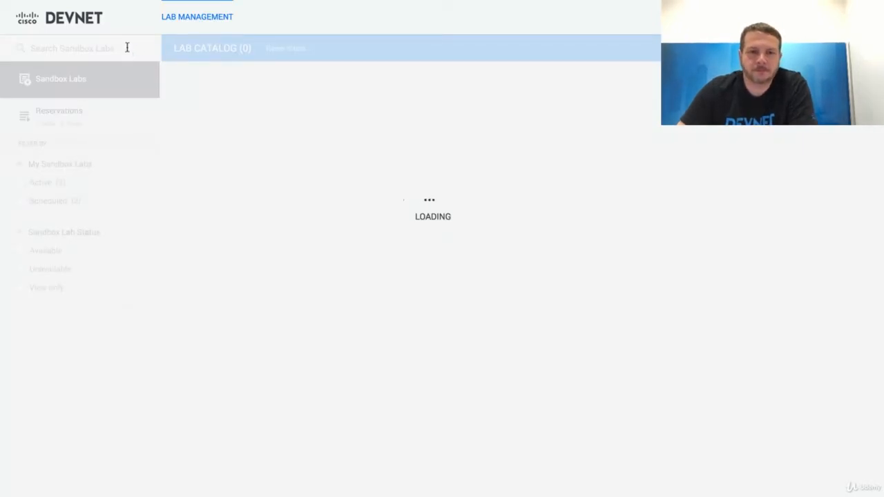
left_click(127, 48)
type("VIRL")
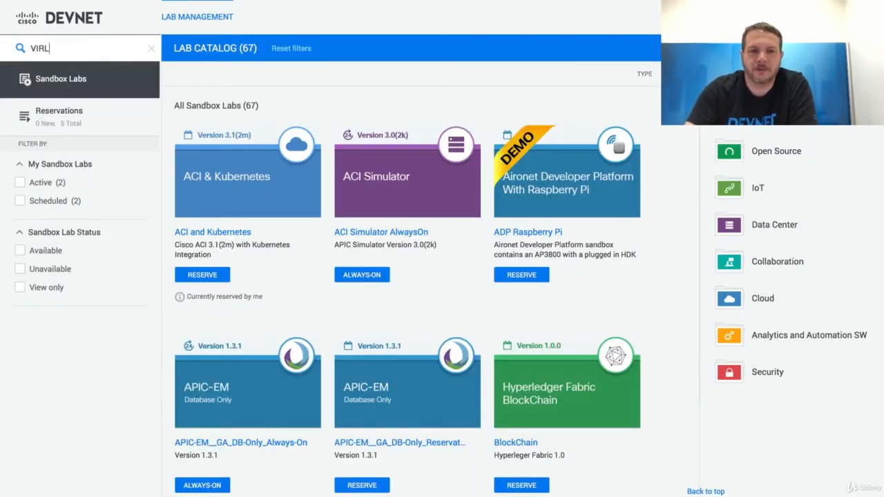
key("Return")
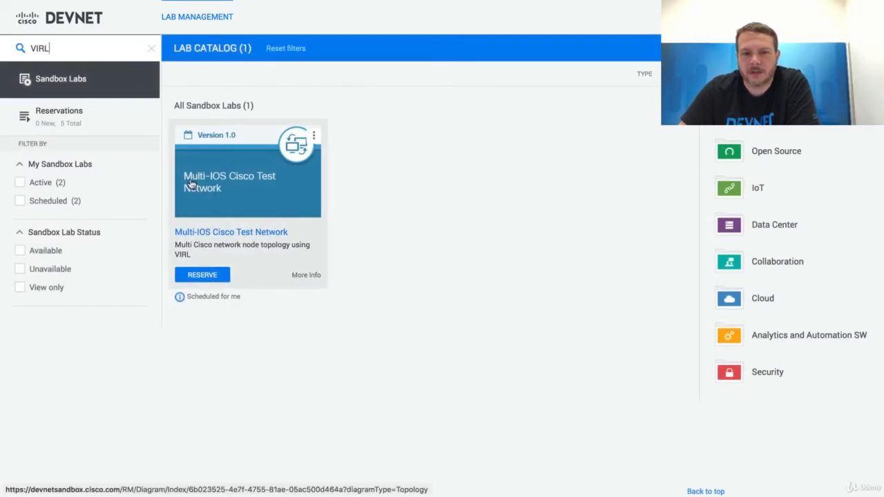
left_click(241, 185)
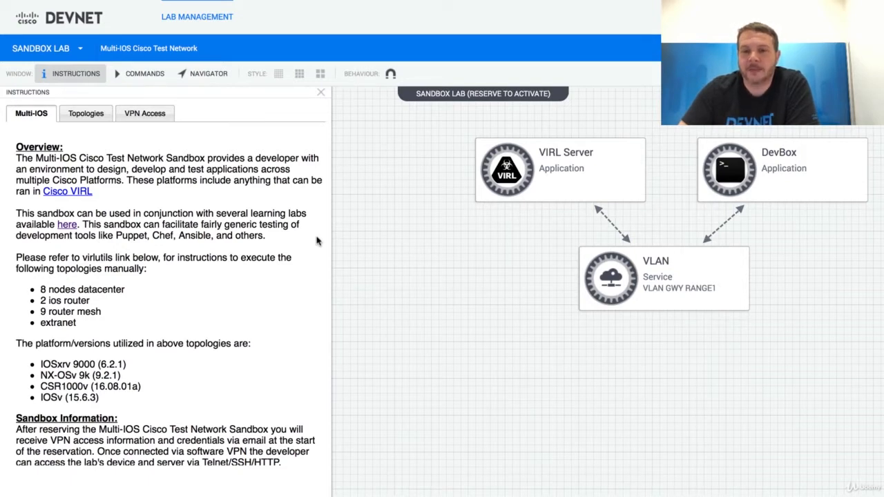
Begin a reservation of the Multi-IOS Cisco Test Network lab with the Virl Simulation parameter set to None.
left_click_drag(415, 323, 415, 325)
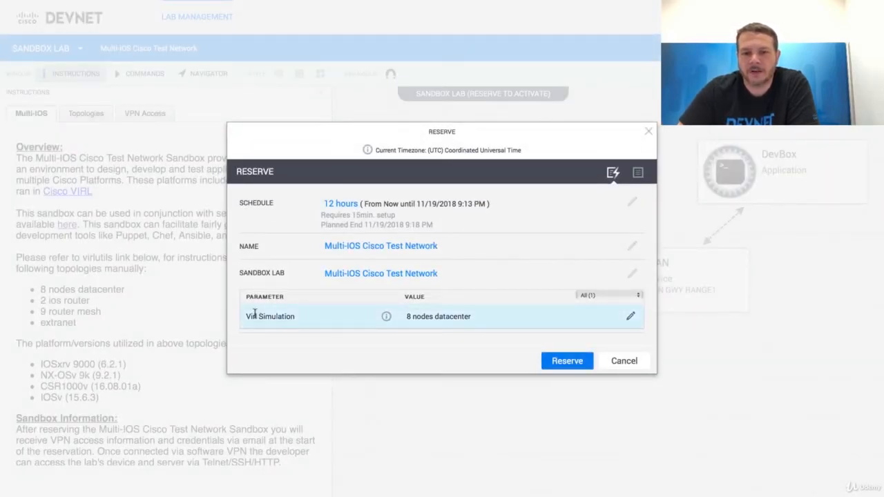
left_click(445, 318)
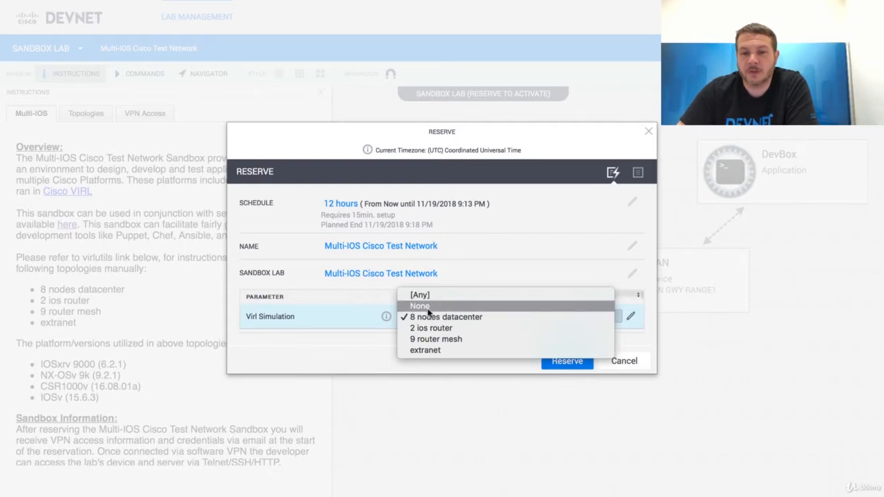
left_click(419, 308)
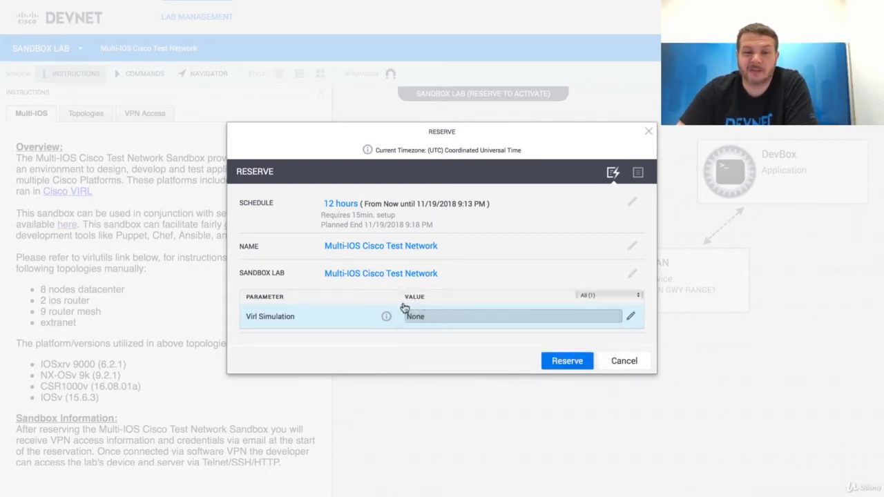
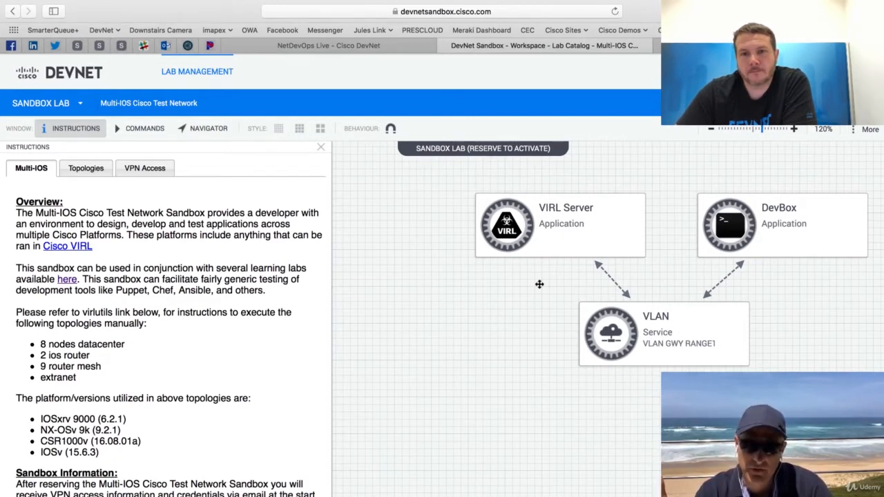
Open the VIRL server's web management site from the lab diagram and display the images under its node resources.
left_click(573, 249)
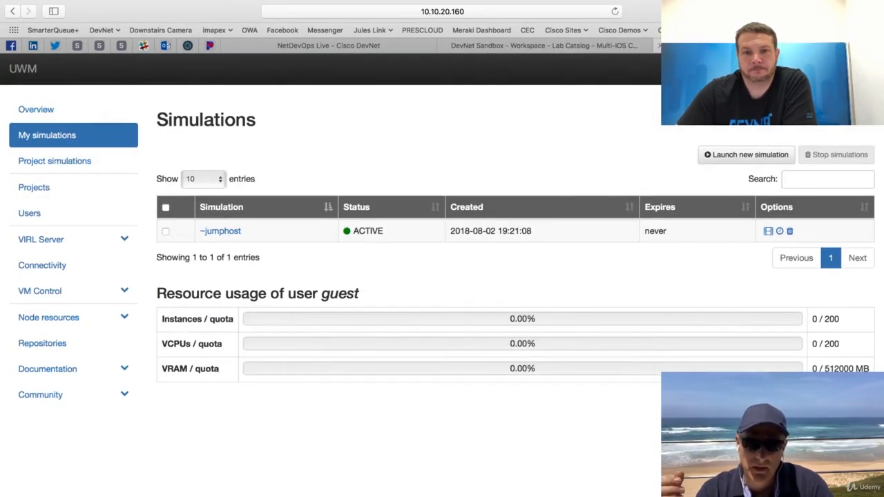
left_click(79, 293)
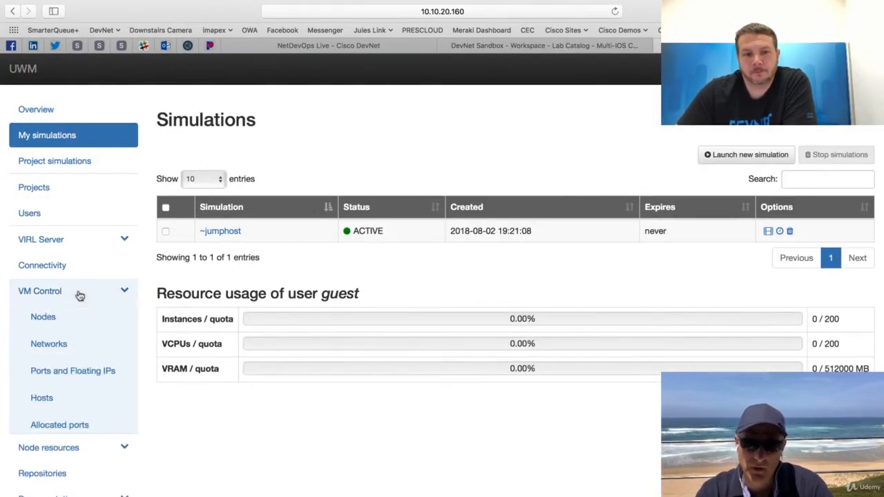
left_click(78, 293)
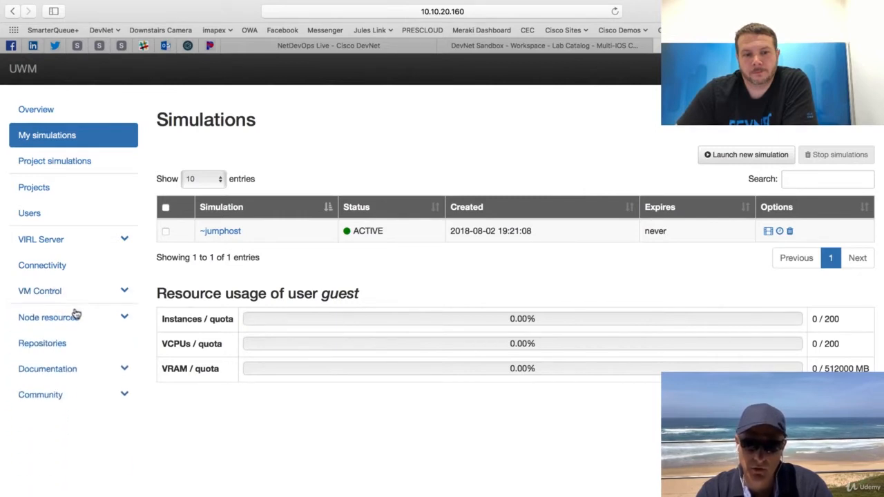
left_click(76, 315)
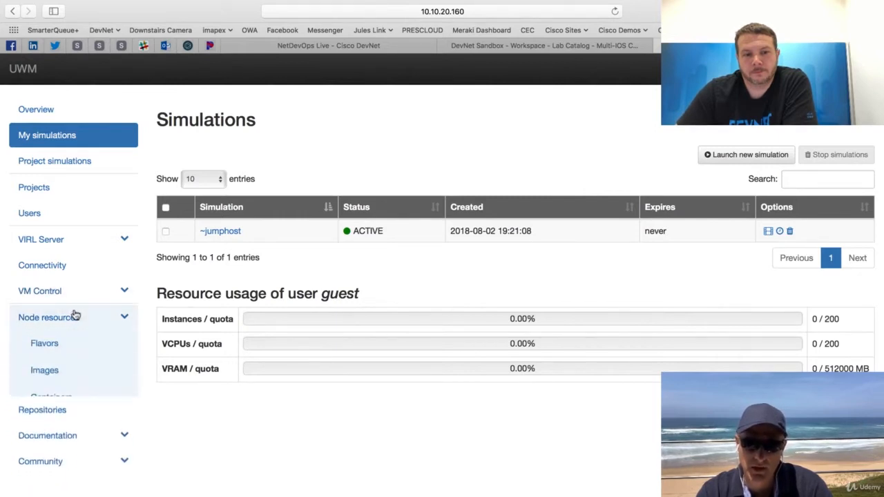
left_click(41, 371)
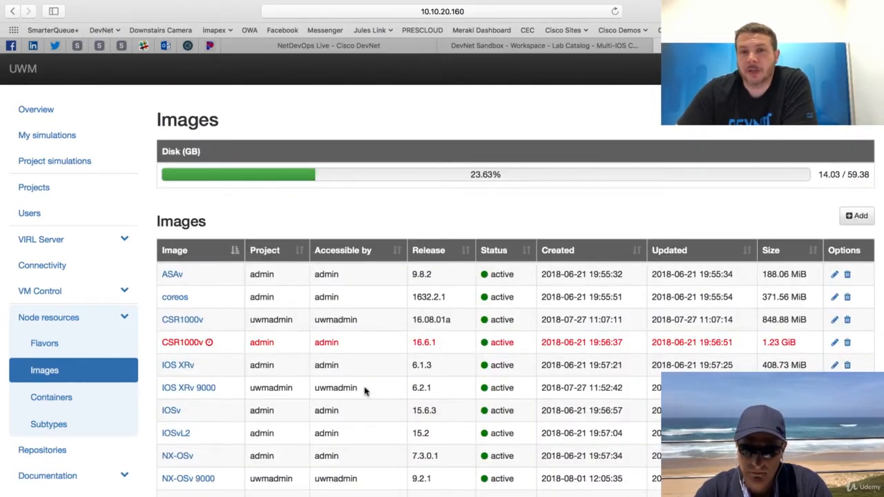
scroll(365, 391, "down", 3)
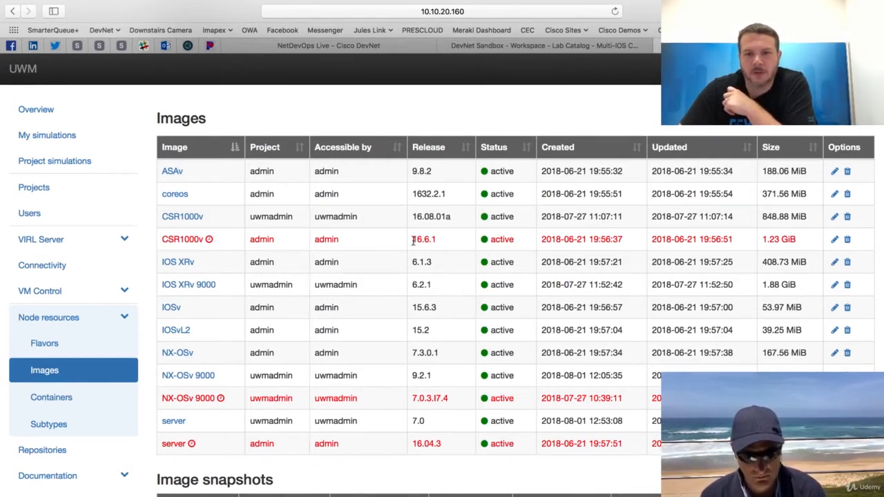
Highlight the release numbers of the two CSR1000v images in the image list to compare them.
left_click_drag(413, 239, 438, 240)
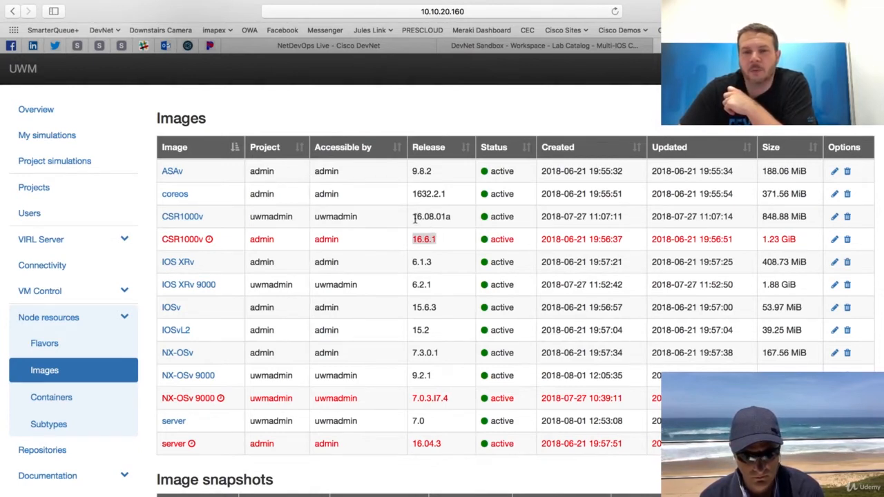
left_click_drag(415, 217, 451, 217)
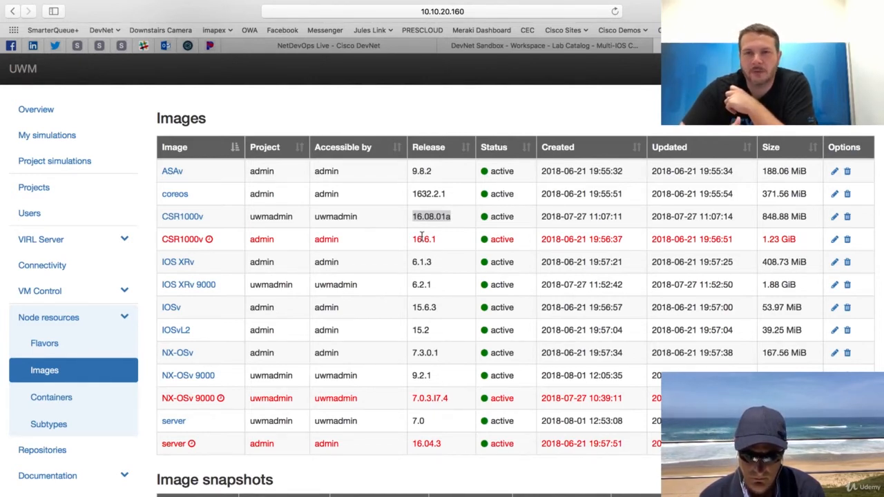
left_click_drag(413, 239, 437, 242)
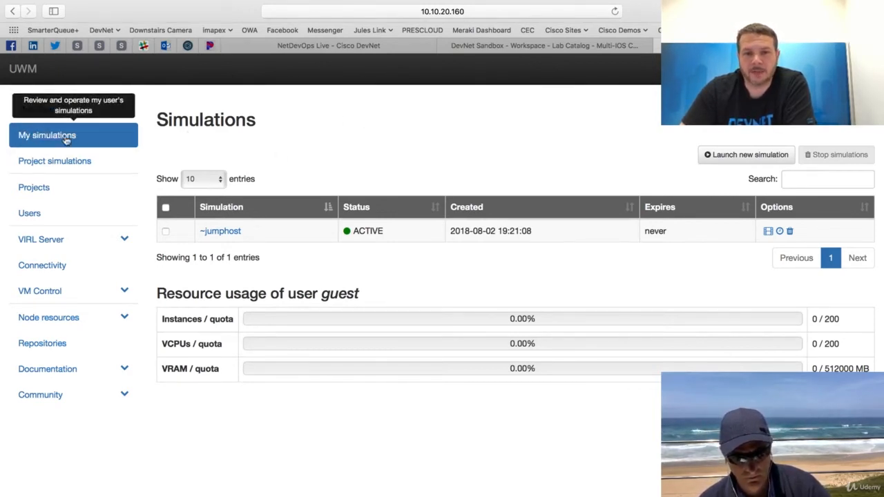
Begin launching a new simulation and open the topology editor for it.
left_click(720, 155)
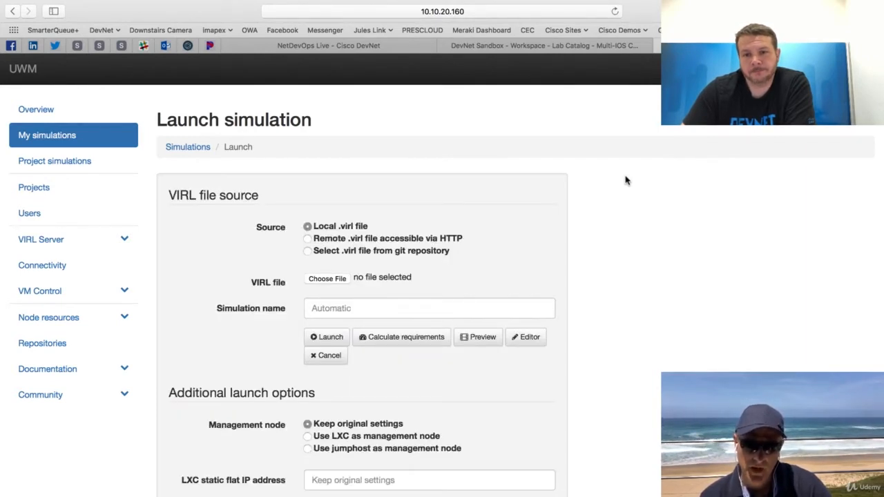
left_click(528, 338)
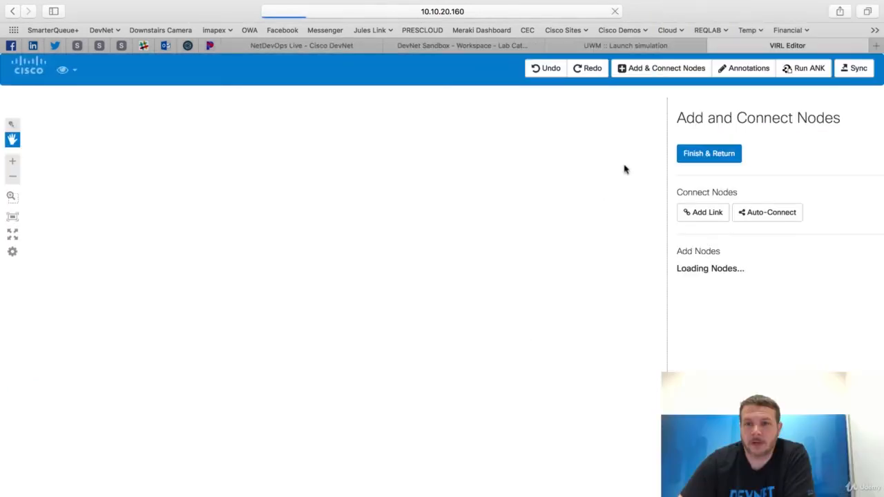
Return to the simulation launch page and set the simulation name to "demo".
left_click(610, 48)
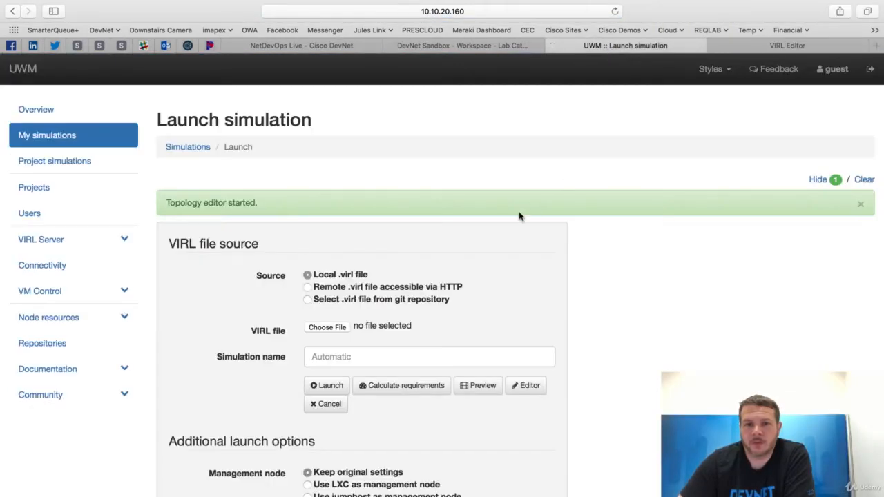
scroll(307, 297, "down", 3)
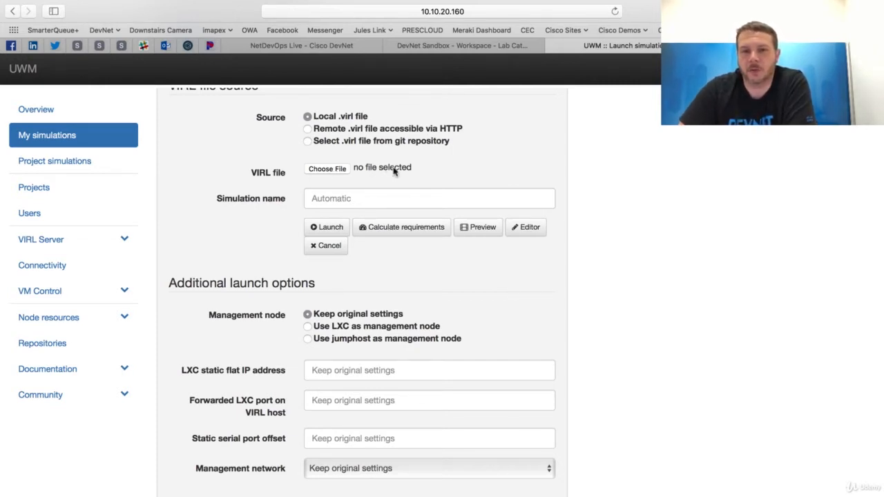
left_click(348, 200)
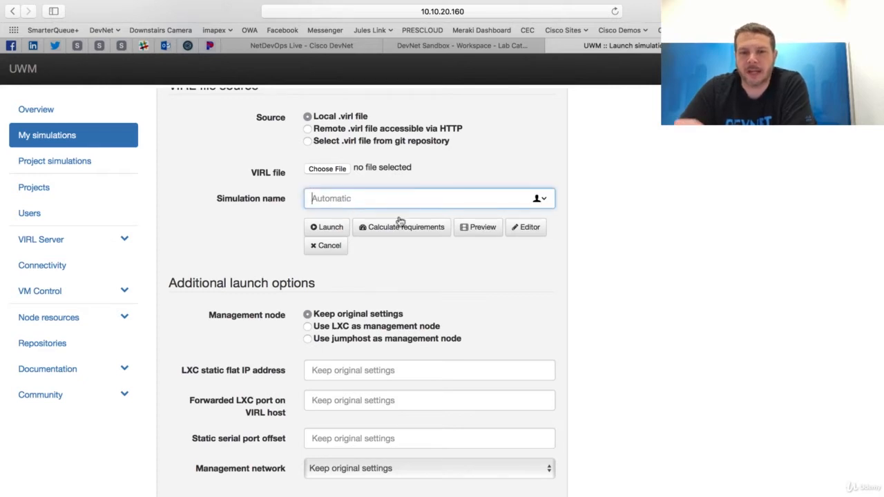
type("demo")
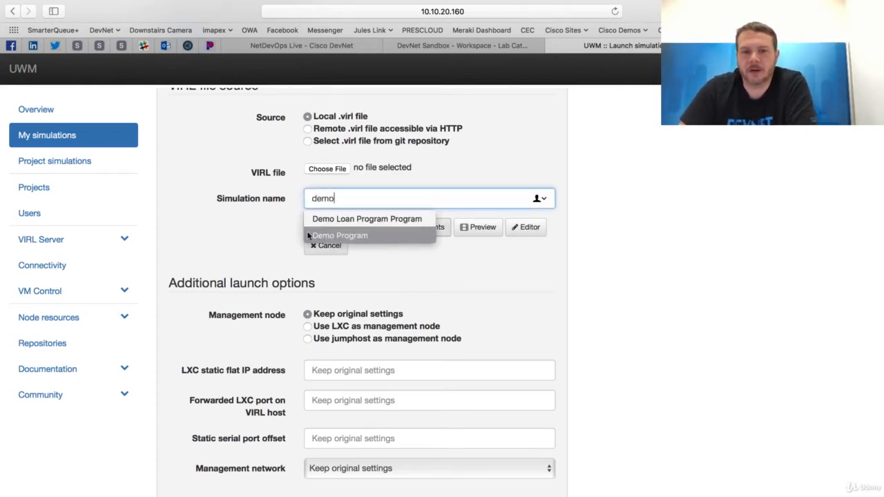
left_click(266, 227)
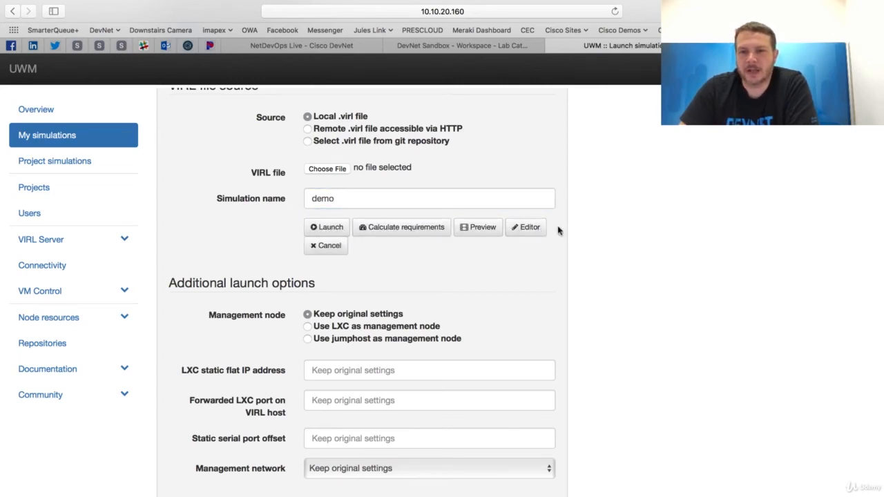
Place two IOSv routers side by side on the blank canvas of the VIRL topology editor.
left_click(774, 45)
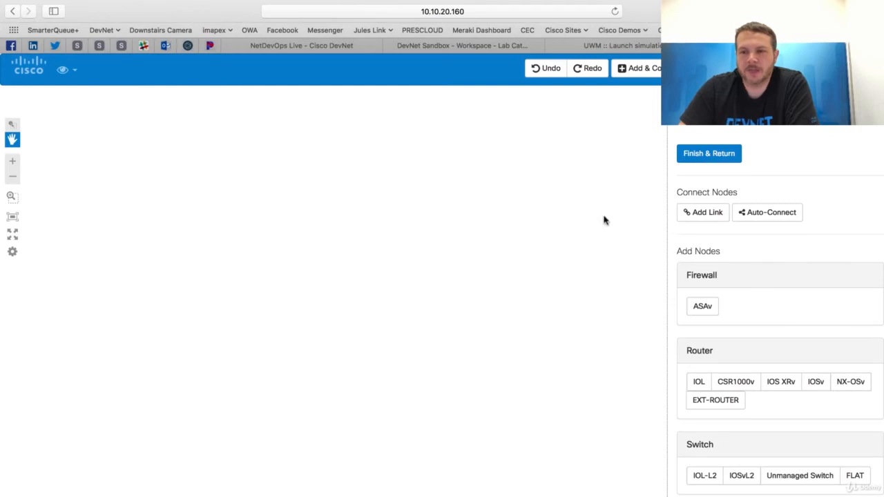
left_click(625, 46)
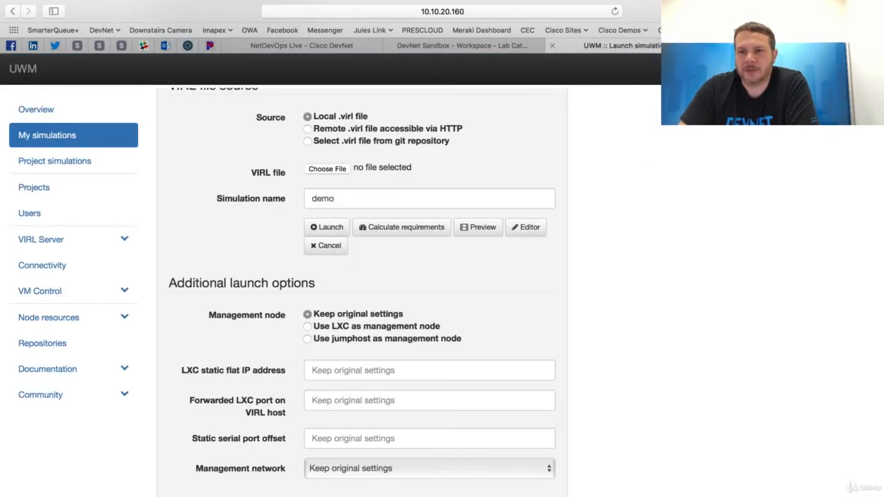
left_click(775, 46)
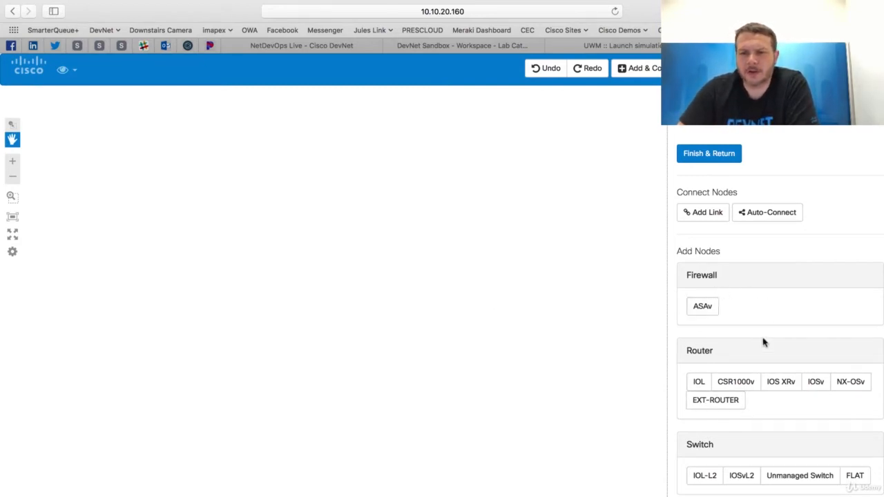
scroll(764, 341, "down", 3)
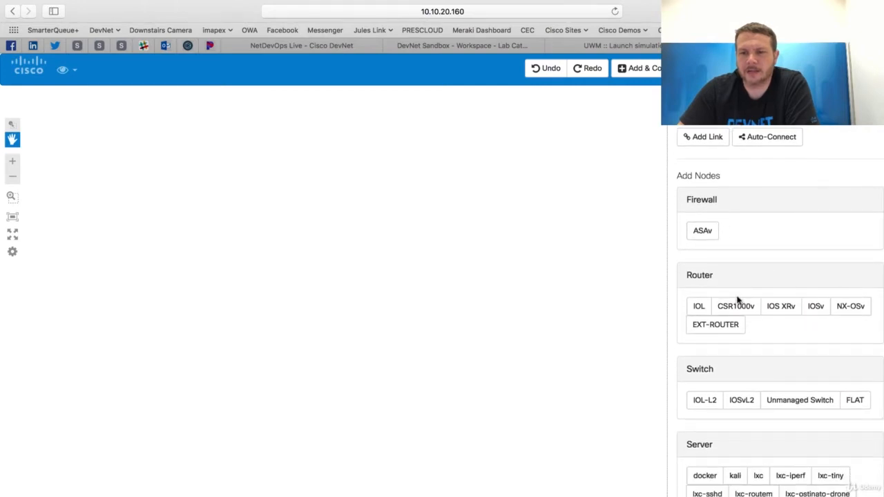
left_click(814, 309)
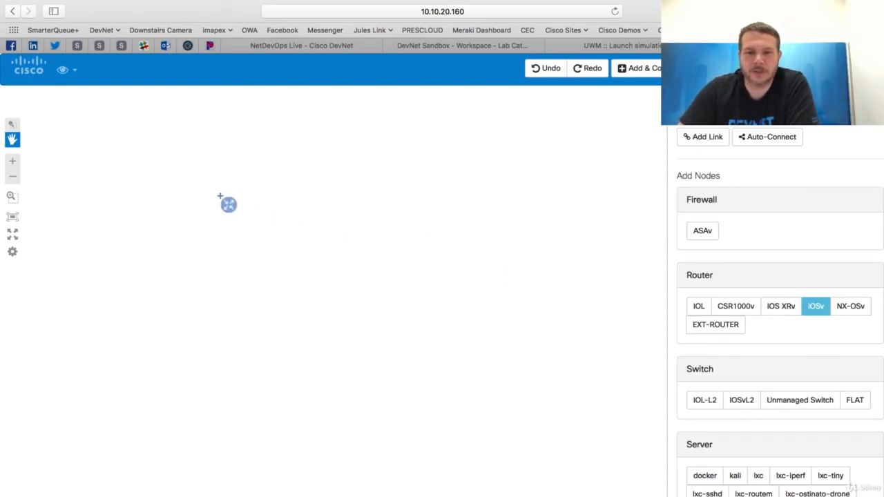
left_click(218, 195)
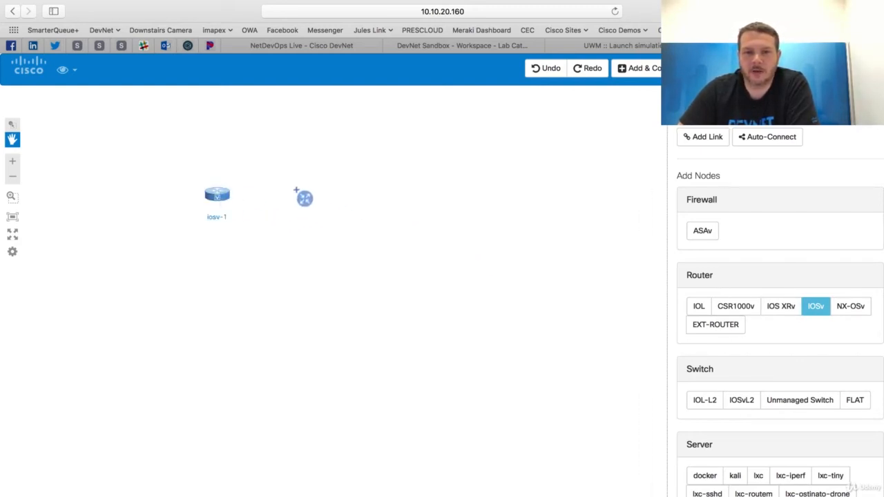
left_click(292, 195)
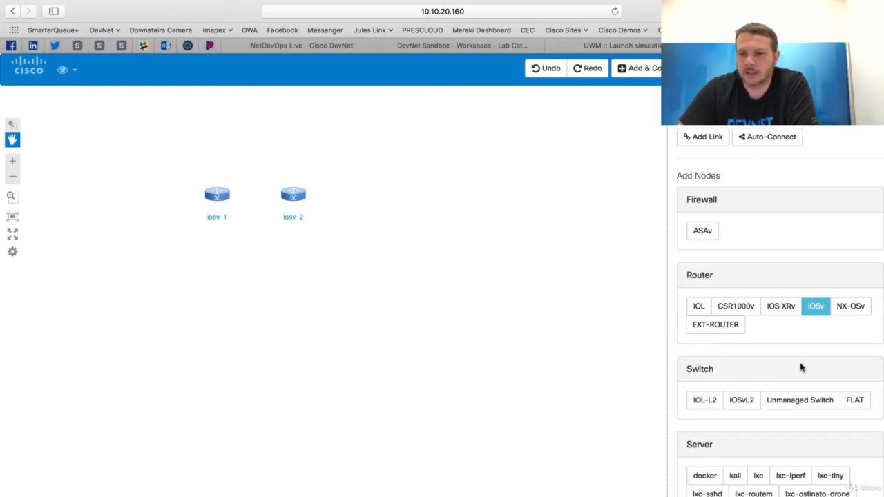
Add an IOSvL2 switch below and between the two routers and auto-connect all the nodes.
scroll(801, 366, "down", 2)
scroll(801, 366, "up", 1)
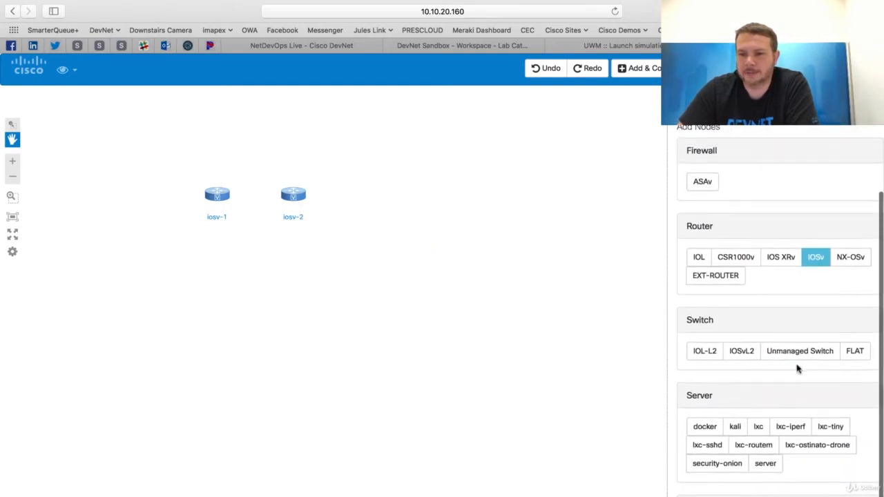
left_click(742, 354)
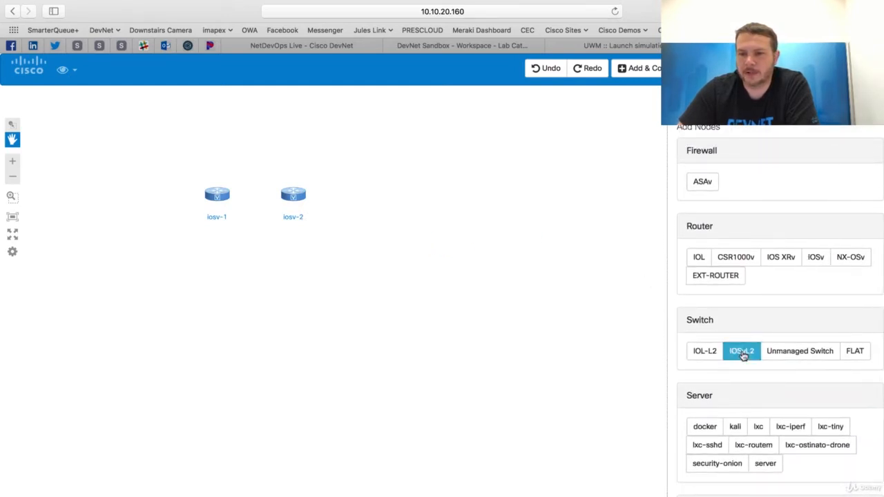
left_click(246, 258)
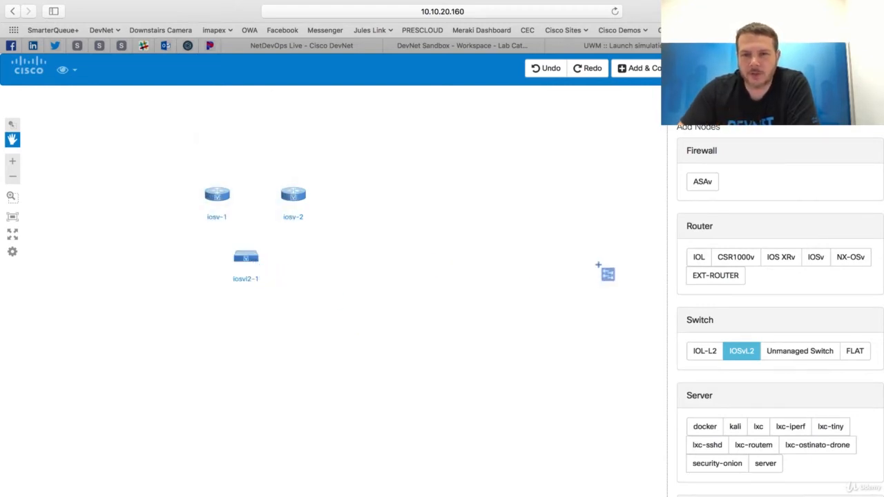
scroll(801, 194, "up", 3)
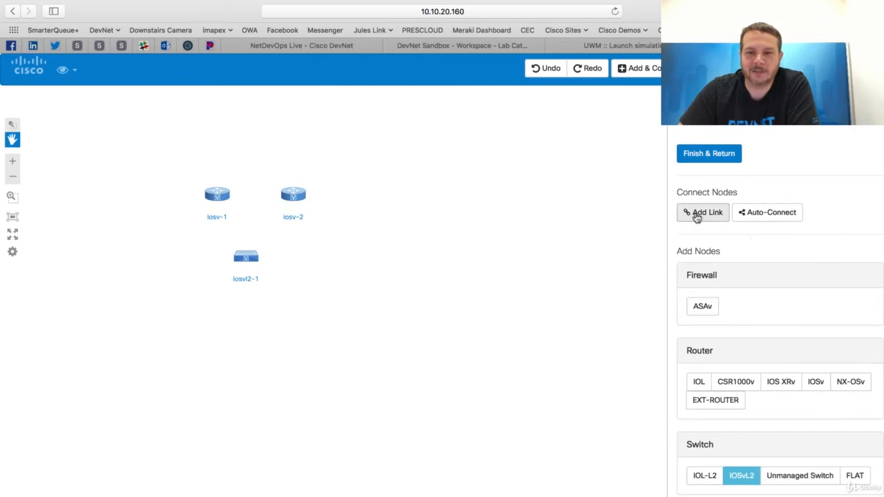
left_click(757, 218)
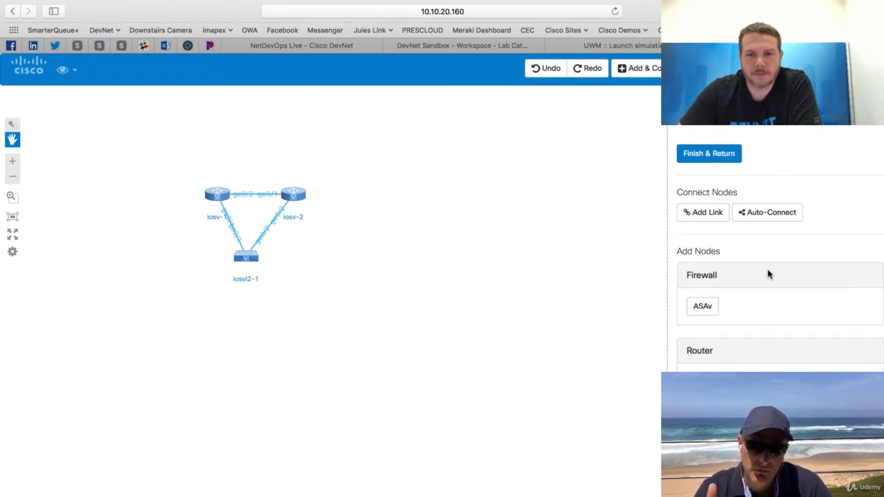
left_click_drag(702, 306, 613, 292)
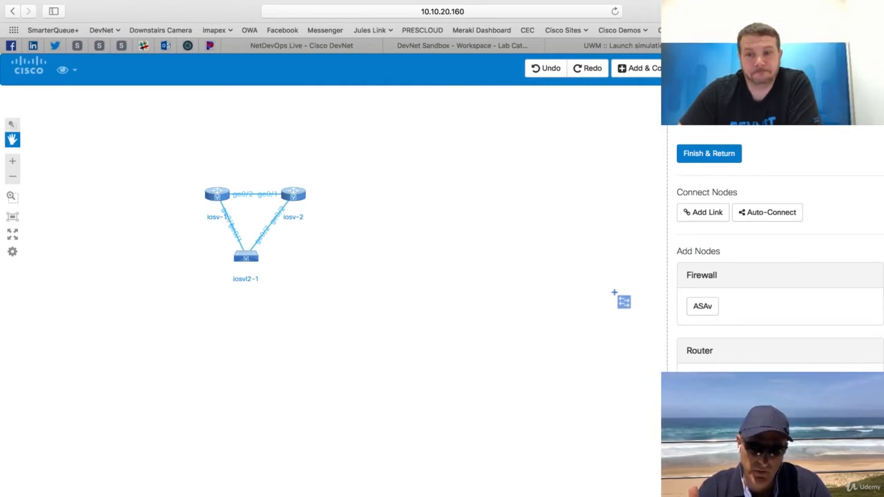
scroll(757, 287, "down", 2)
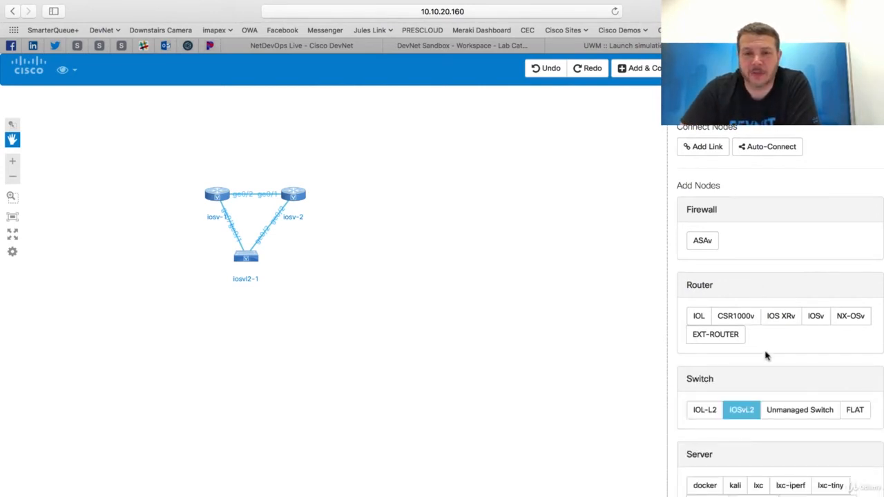
scroll(765, 356, "down", 2)
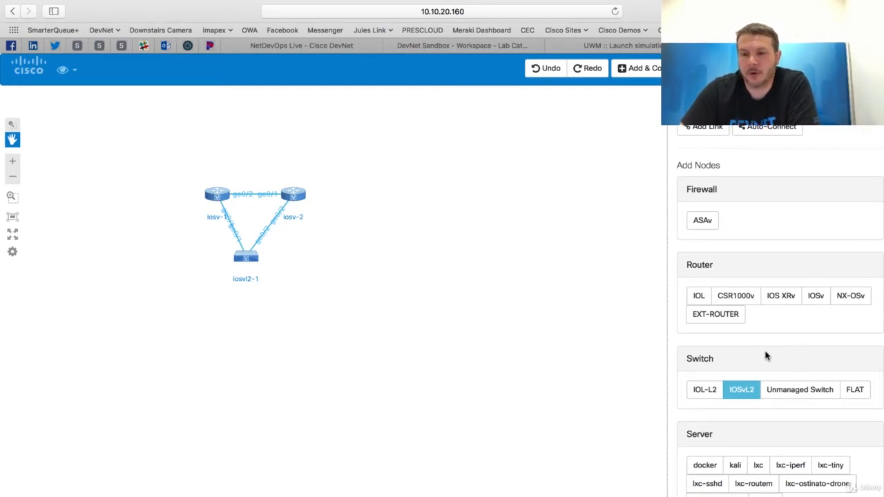
scroll(765, 355, "down", 5)
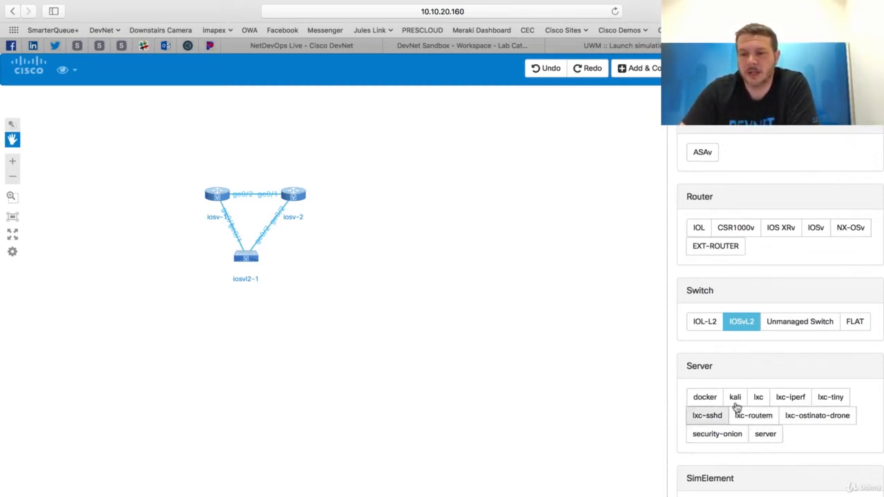
scroll(776, 292, "up", 3)
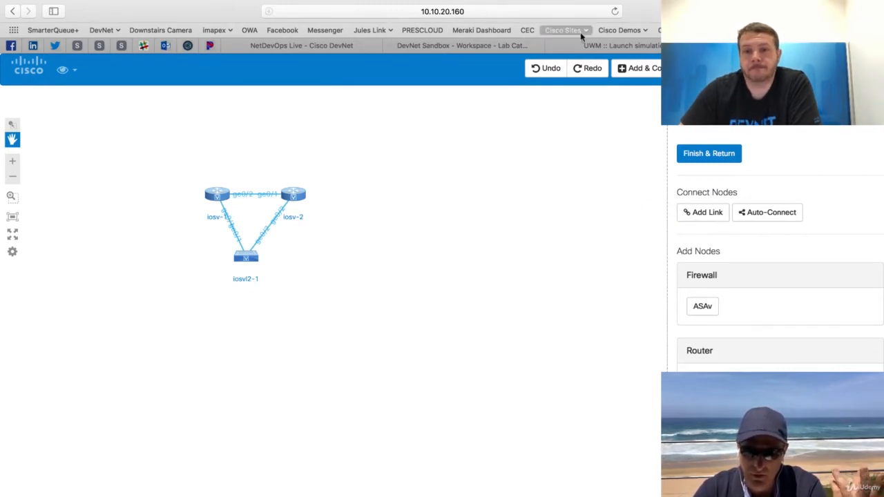
Reveal the full address of the topology editor page and return to the simulation launch page.
left_click(429, 11)
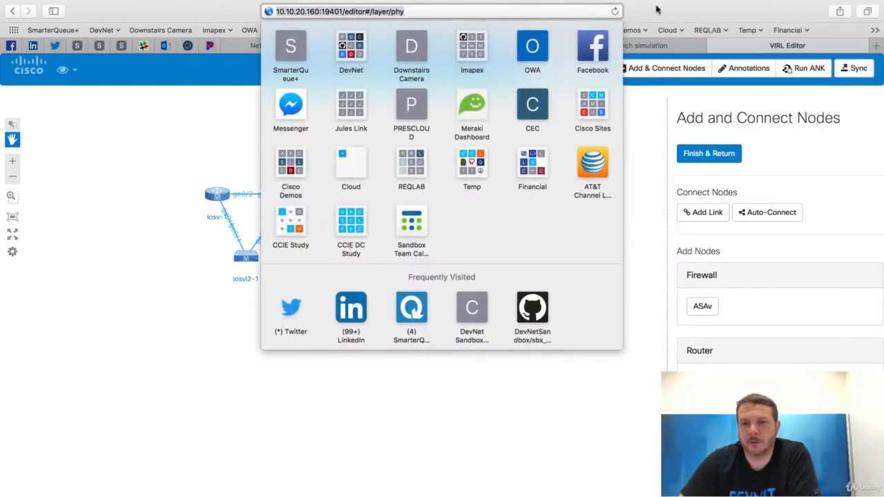
left_click(673, 45)
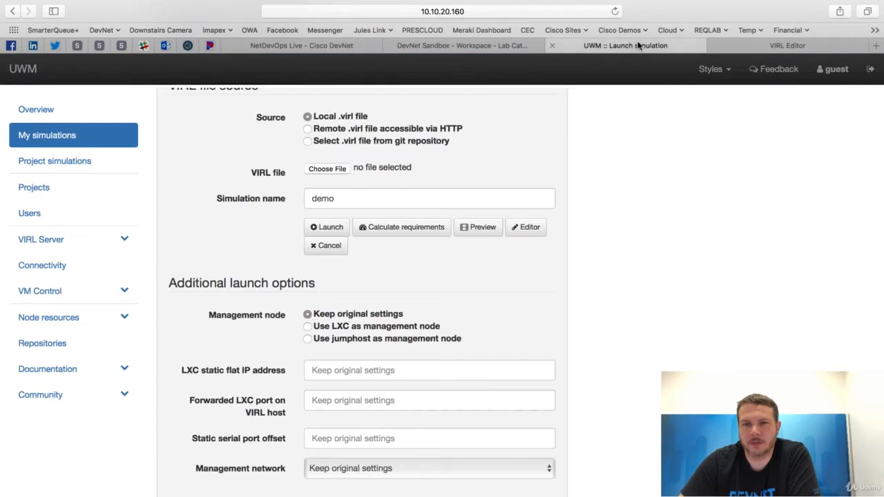
Return from the simulation launch page to the topology editor and finish adding and connecting nodes.
left_click(476, 11)
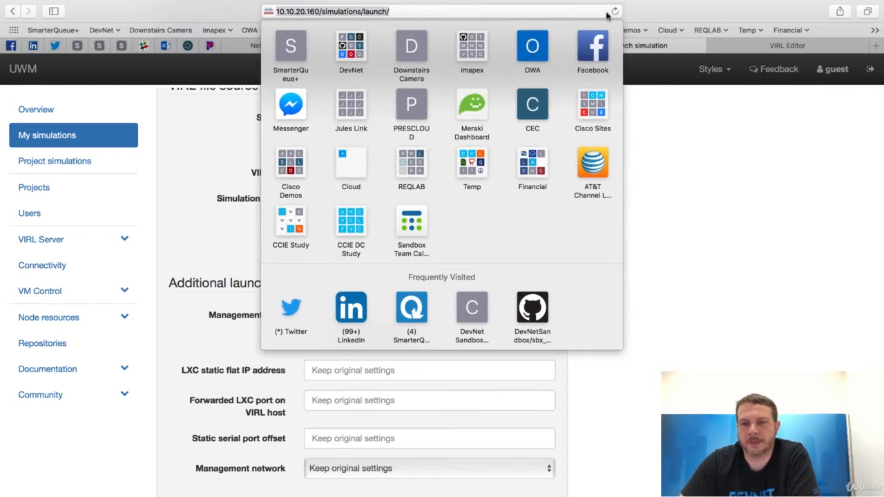
left_click(665, 22)
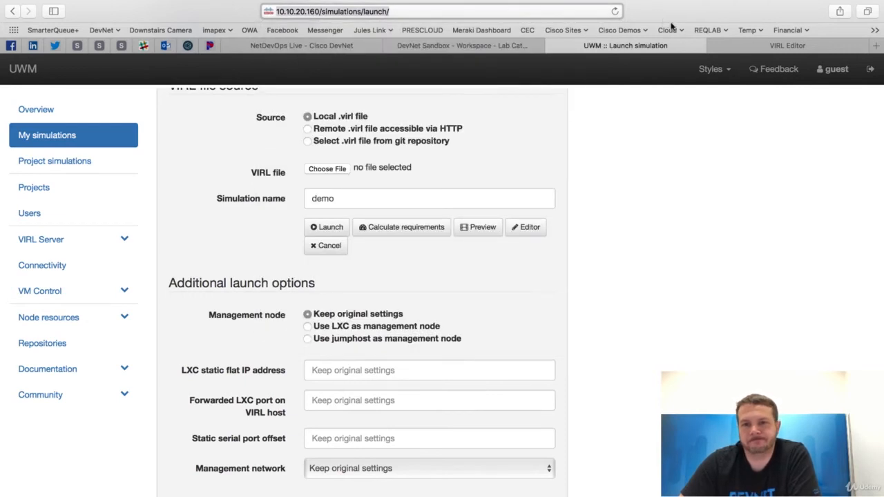
left_click(739, 49)
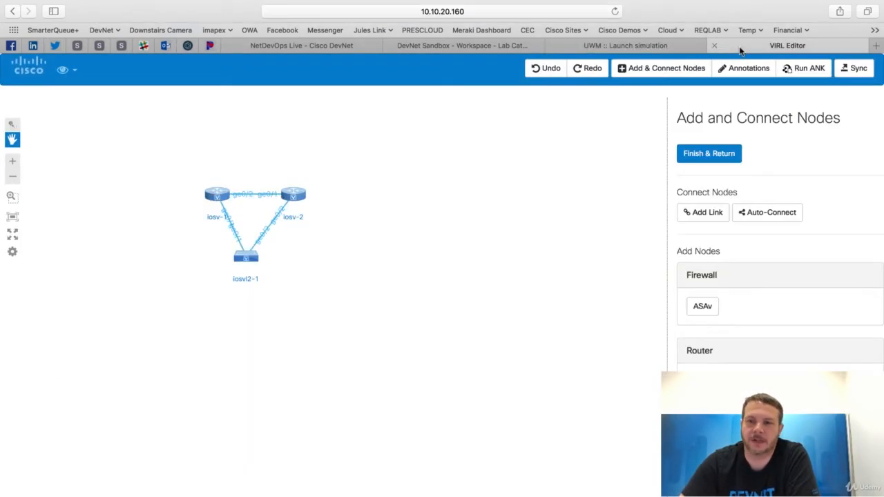
left_click(694, 151)
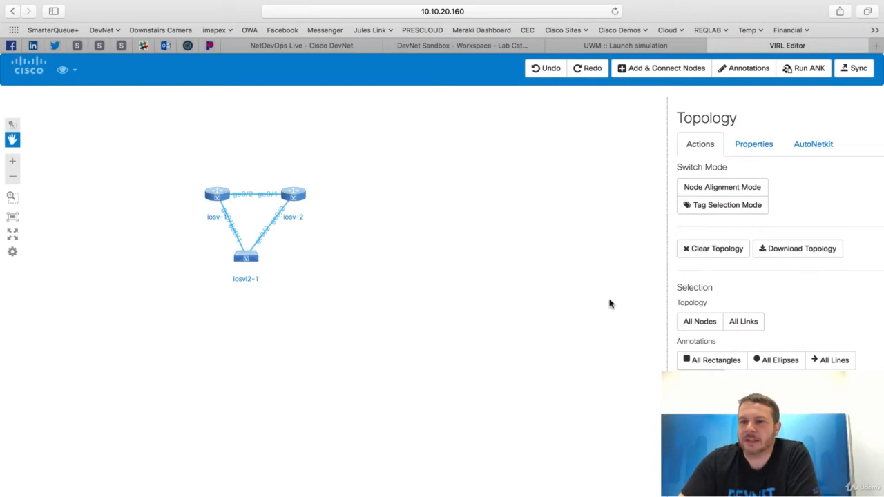
Examine the properties of the iosv-1 router, including IP addressing, IGP, iBGP and the custom configuration fields.
left_click(216, 194)
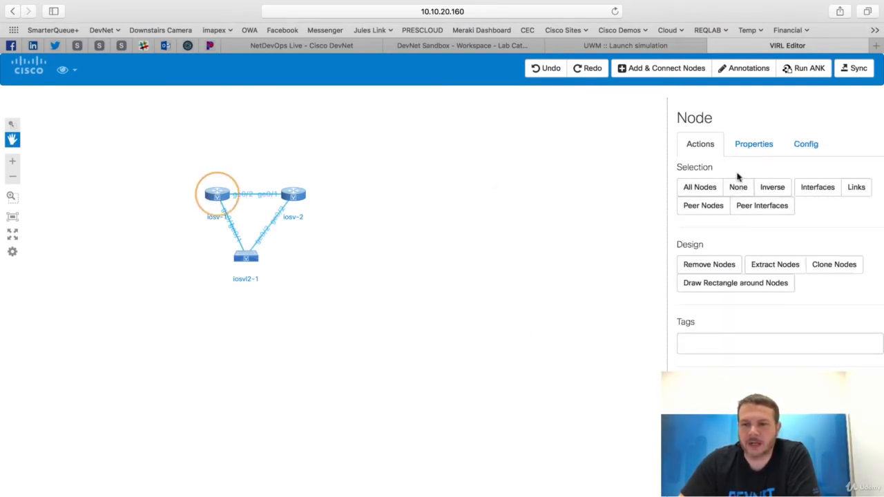
left_click(741, 148)
scroll(758, 243, "down", 3)
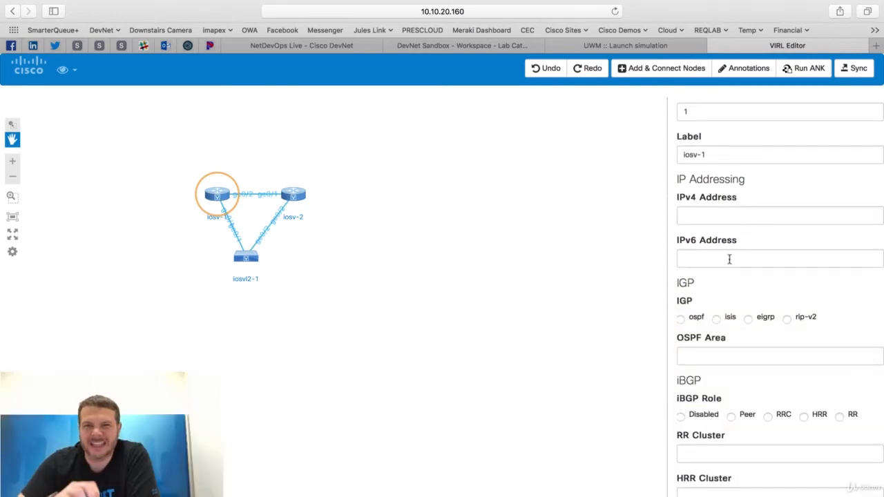
scroll(729, 259, "down", 4)
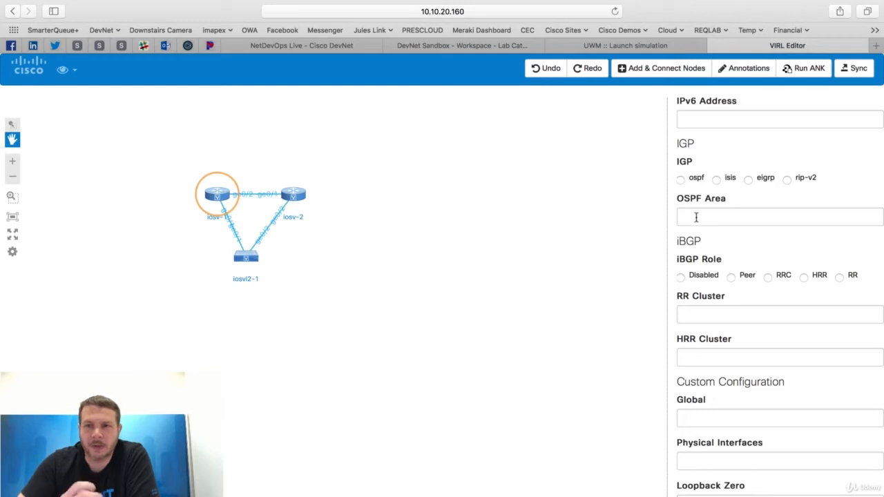
scroll(696, 217, "down", 3)
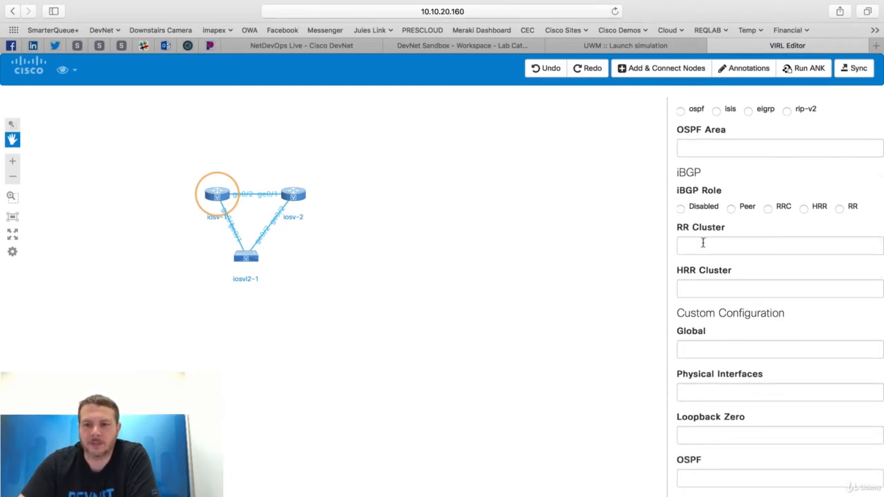
scroll(703, 242, "down", 2)
scroll(718, 276, "down", 1)
scroll(722, 311, "down", 1)
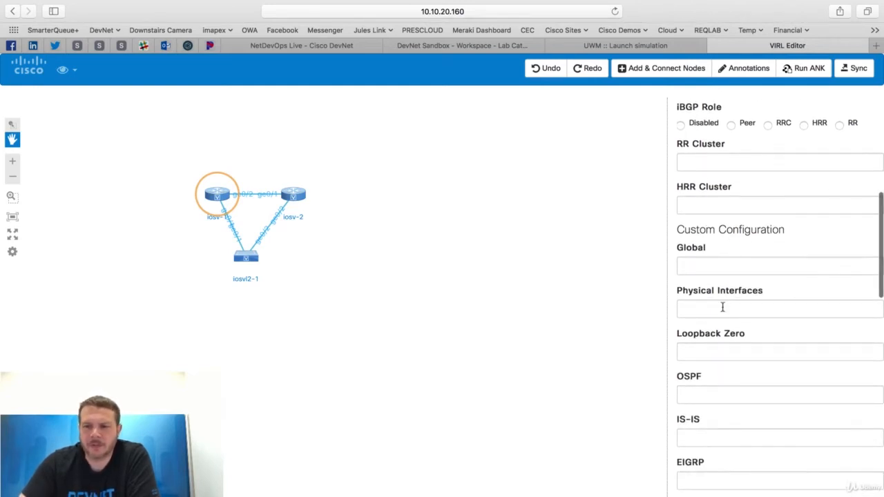
scroll(722, 309, "down", 5)
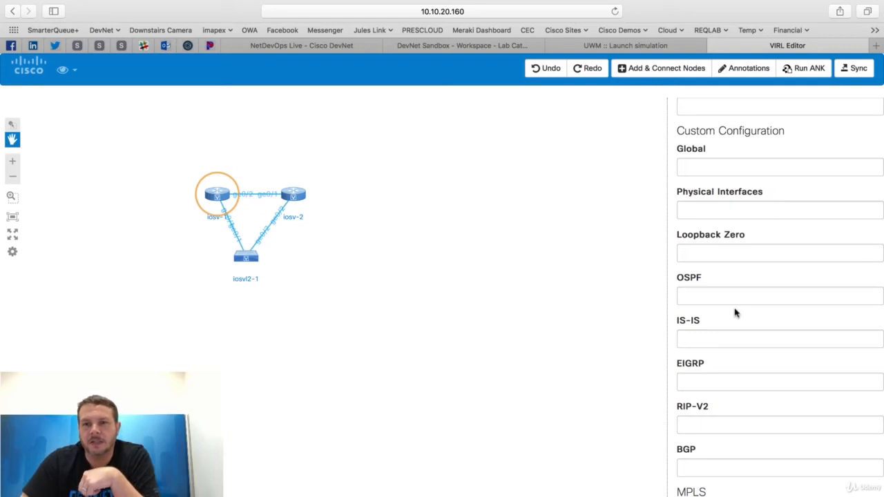
scroll(734, 313, "down", 5)
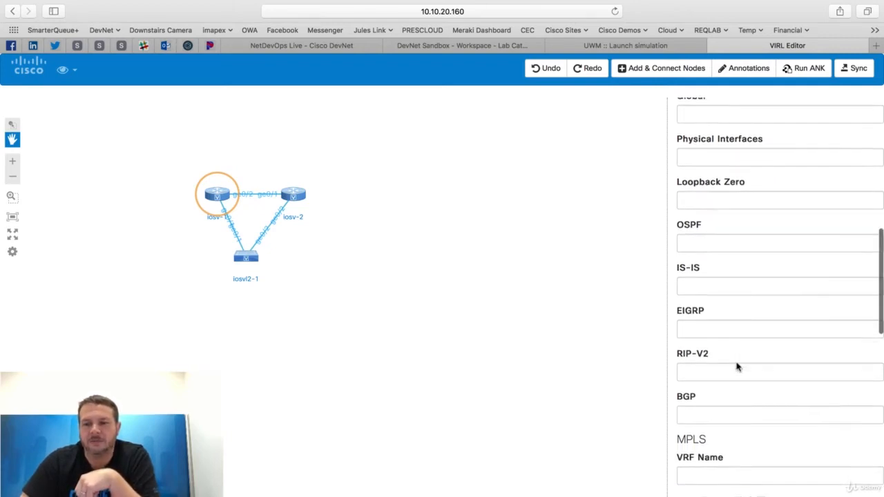
scroll(736, 331, "up", 10)
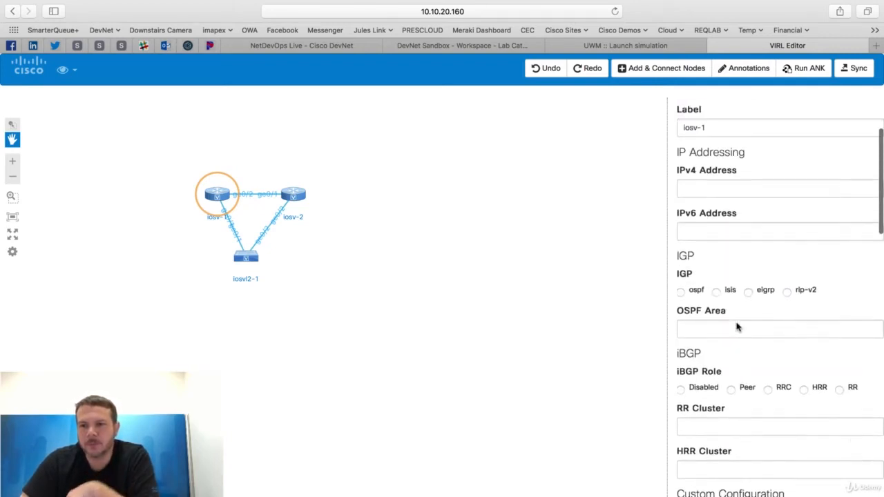
scroll(736, 327, "up", 2)
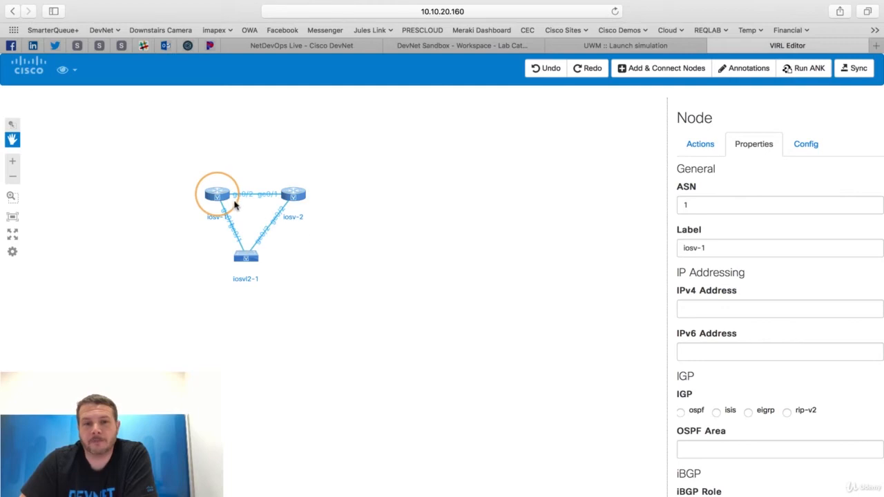
Select the iosv-2 router, run AutoNetkit to generate the node configurations, and open that router's config.
left_click(288, 197)
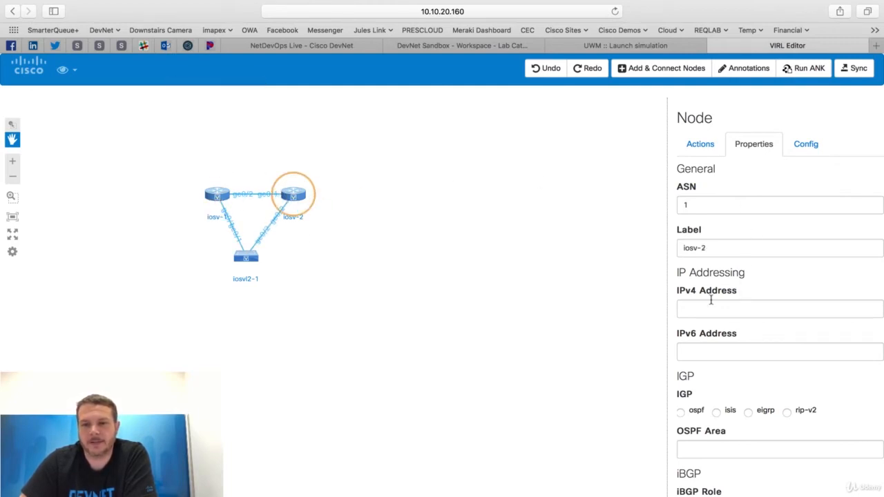
left_click(801, 69)
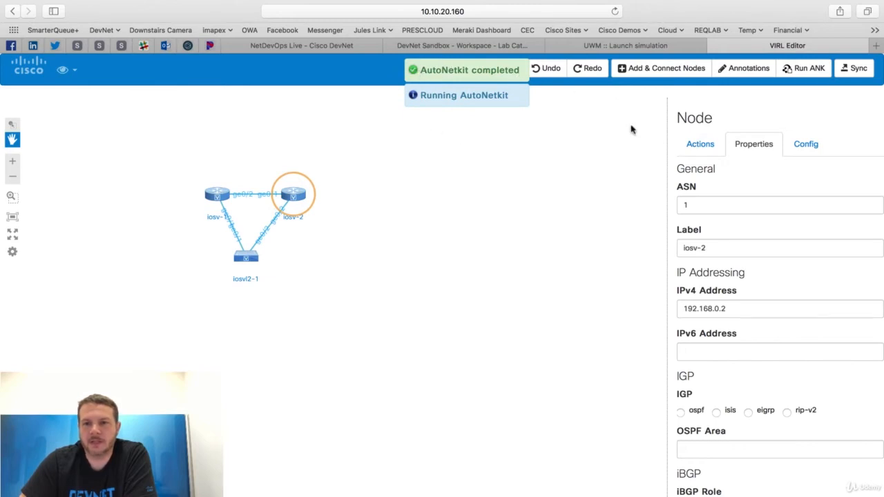
left_click(803, 144)
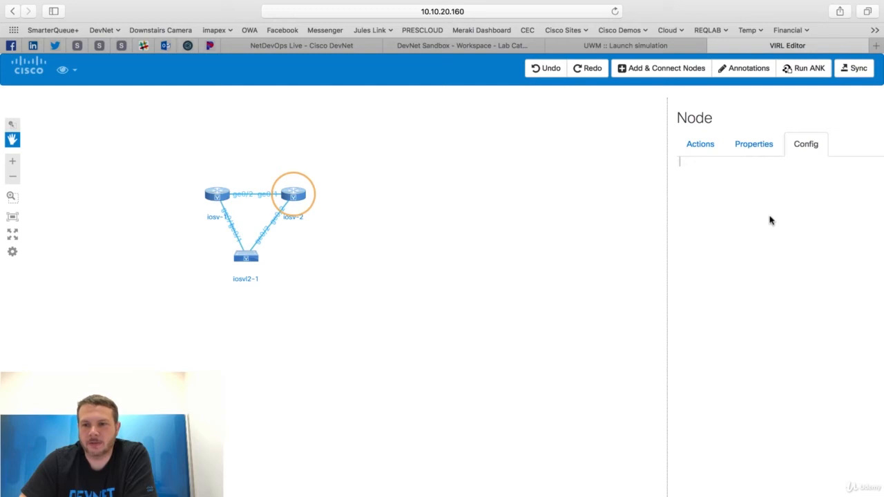
Open the generated config of iosv-1 and examine its AutoNetkit header and the Mgmt-intf VRF definition.
left_click(217, 195)
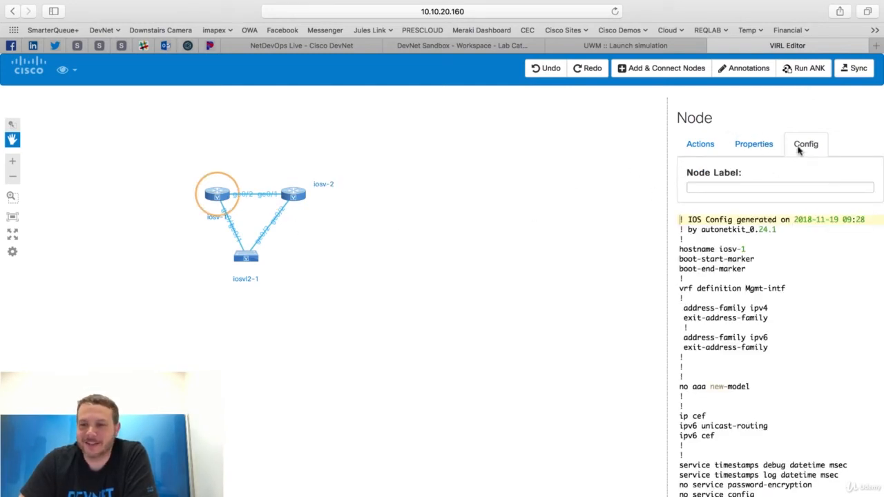
scroll(759, 299, "down", 1)
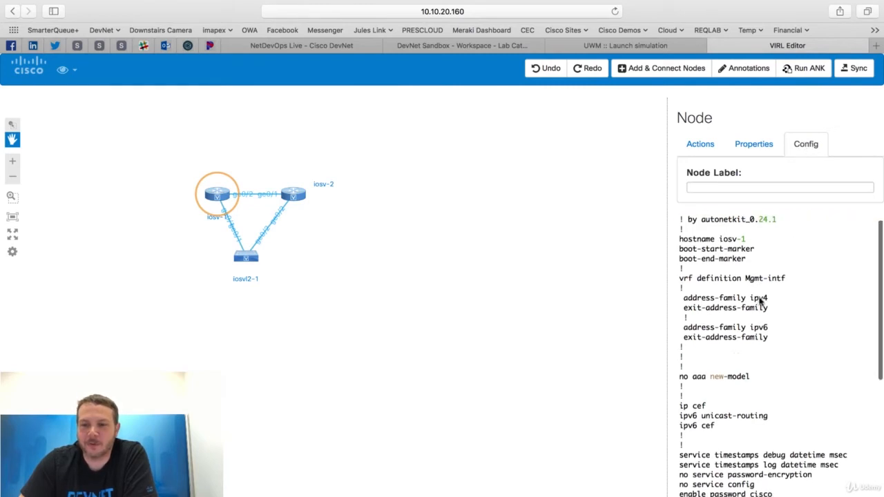
scroll(761, 301, "up", 1)
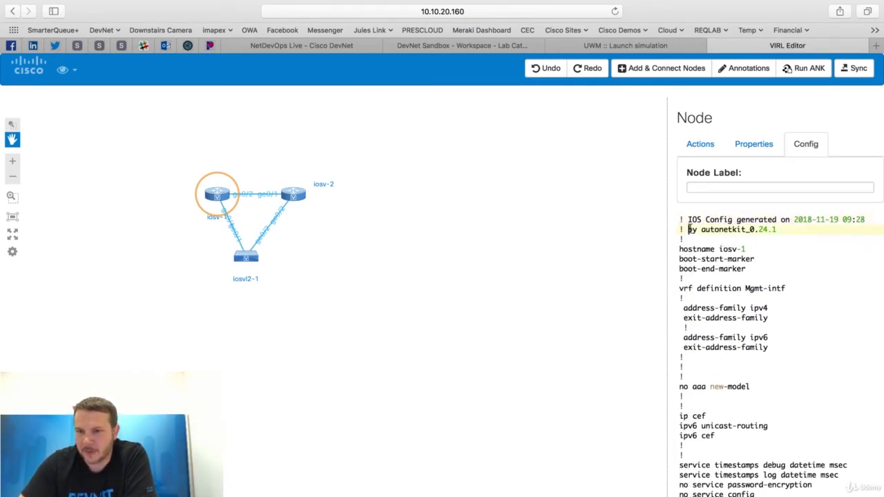
left_click_drag(688, 229, 713, 230)
scroll(790, 355, "down", 1)
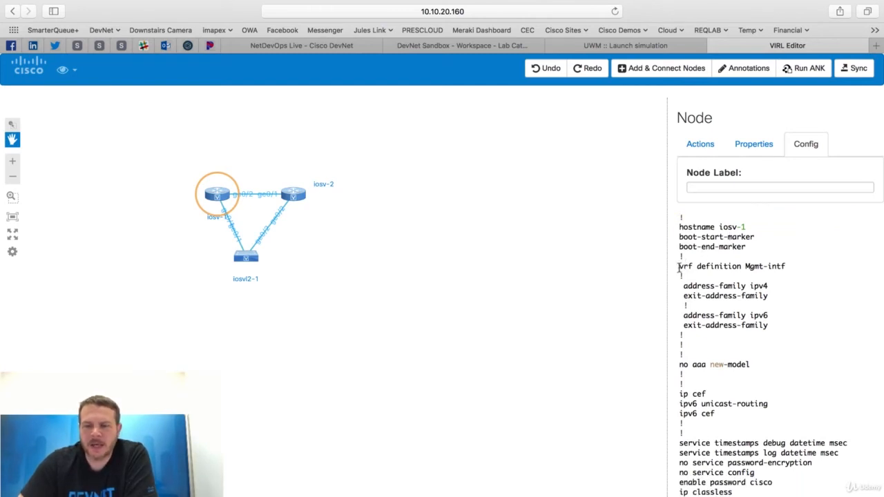
left_click_drag(678, 266, 782, 326)
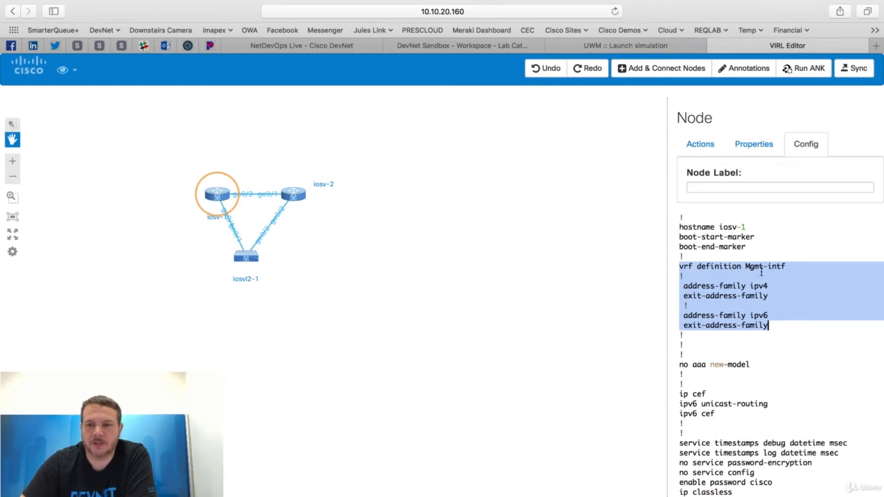
Examine the service settings and the Loopback0 and GigabitEthernet0/0 interface sections in the iosv-1 config.
scroll(786, 341, "down", 1)
scroll(786, 340, "down", 1)
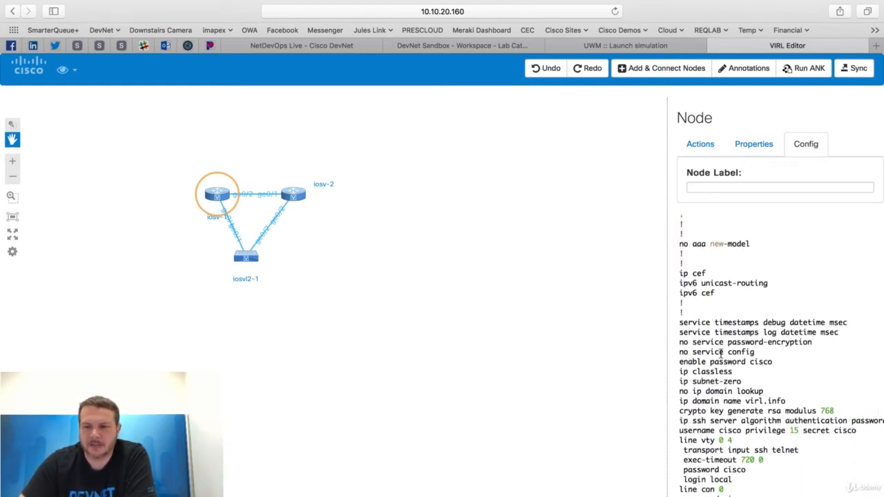
scroll(723, 324, "down", 4)
scroll(721, 353, "down", 4)
scroll(721, 353, "down", 5)
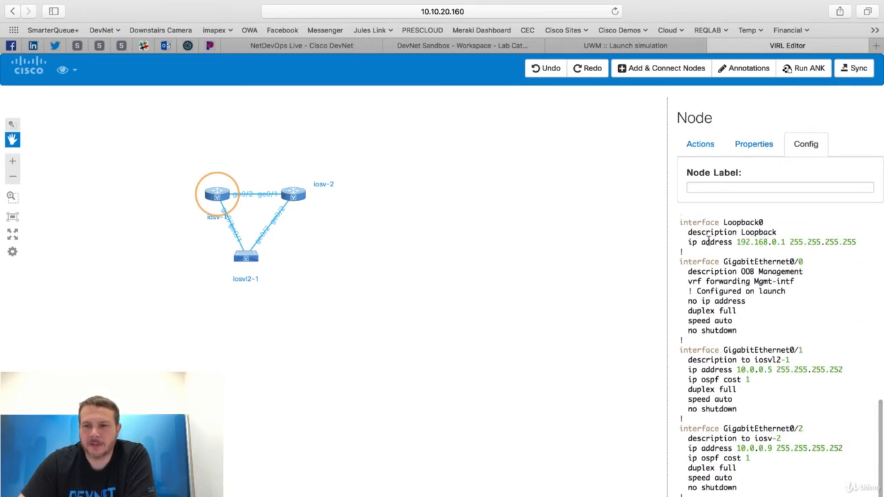
left_click_drag(680, 225, 741, 253)
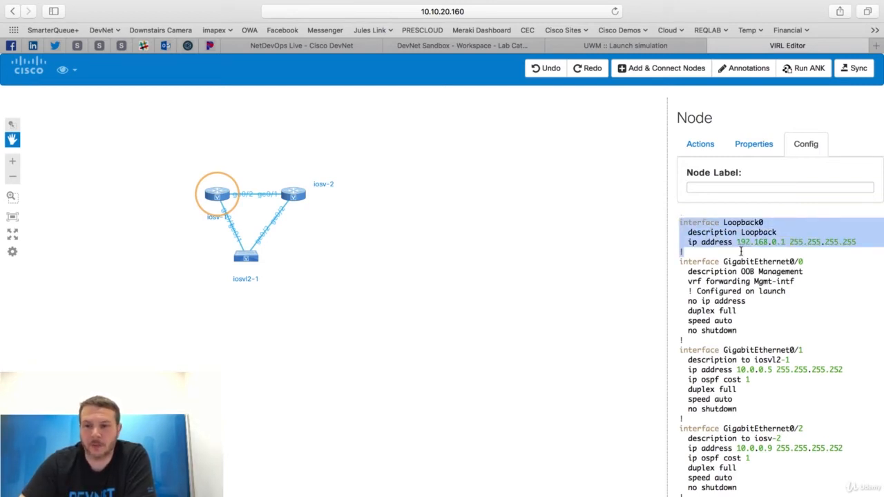
scroll(741, 253, "down", 1)
left_click(683, 253)
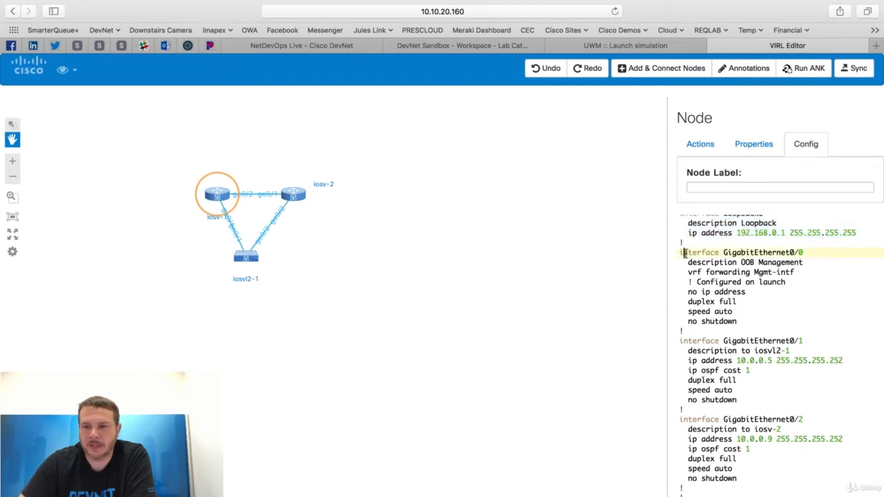
left_click_drag(683, 252, 806, 252)
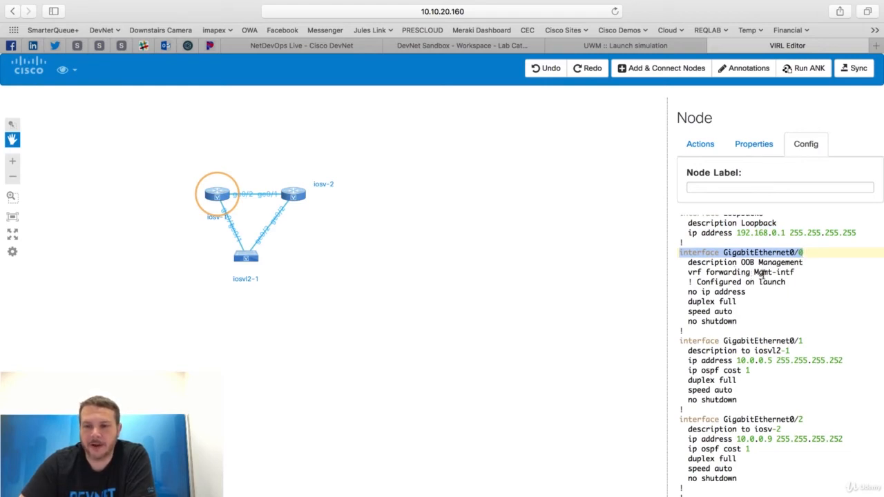
Review the remaining interfaces and the OSPF and BGP sections of the iosv-1 config, and highlight its hostname value.
scroll(765, 320, "down", 1)
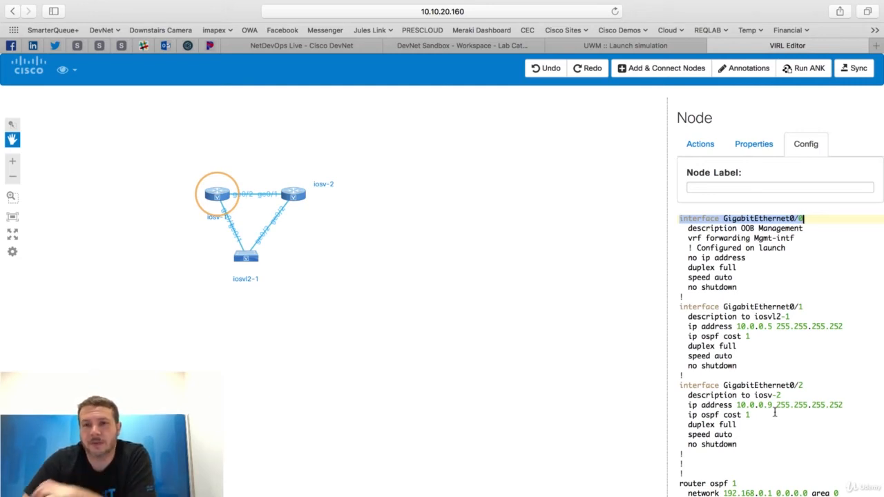
scroll(775, 412, "down", 2)
scroll(775, 412, "down", 2)
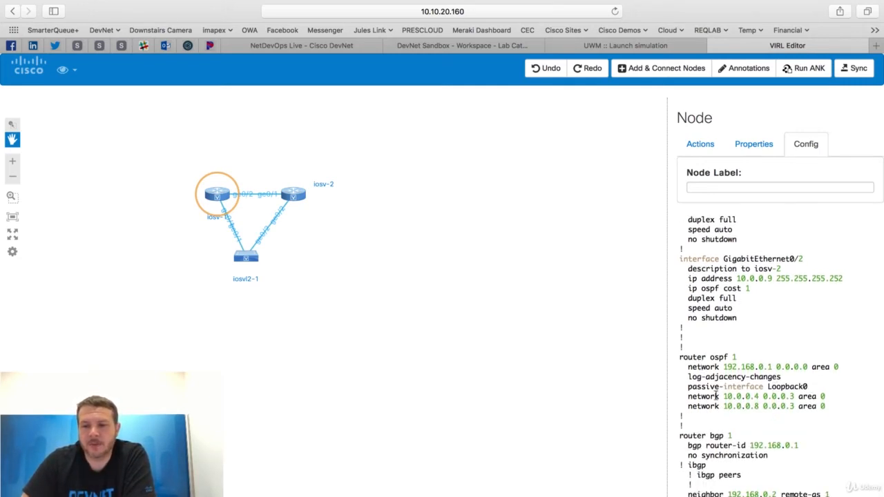
scroll(691, 393, "down", 3)
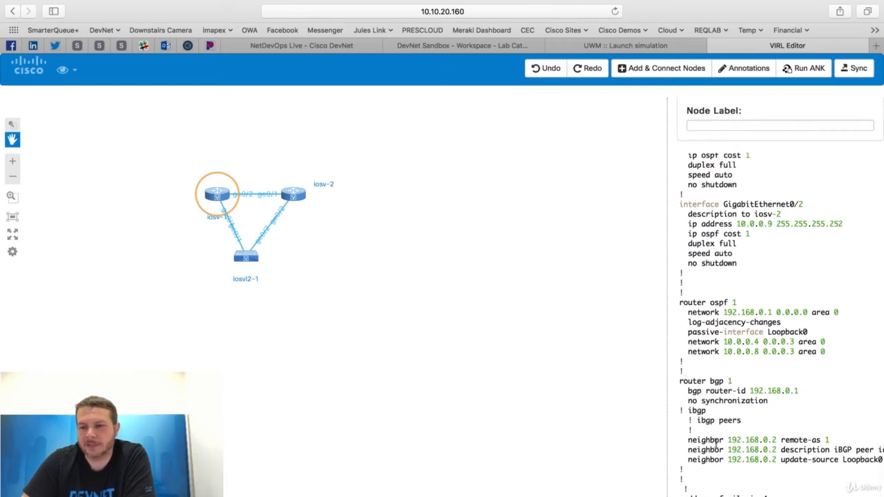
scroll(685, 388, "down", 1)
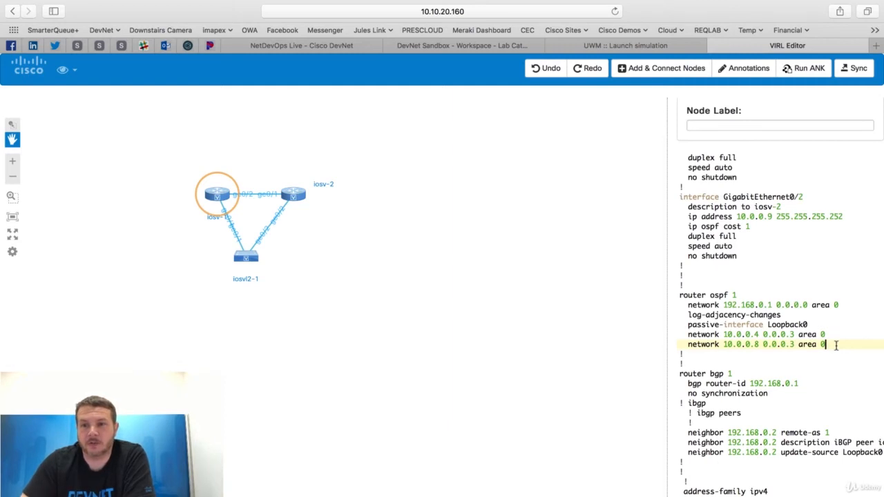
scroll(836, 345, "up", 15)
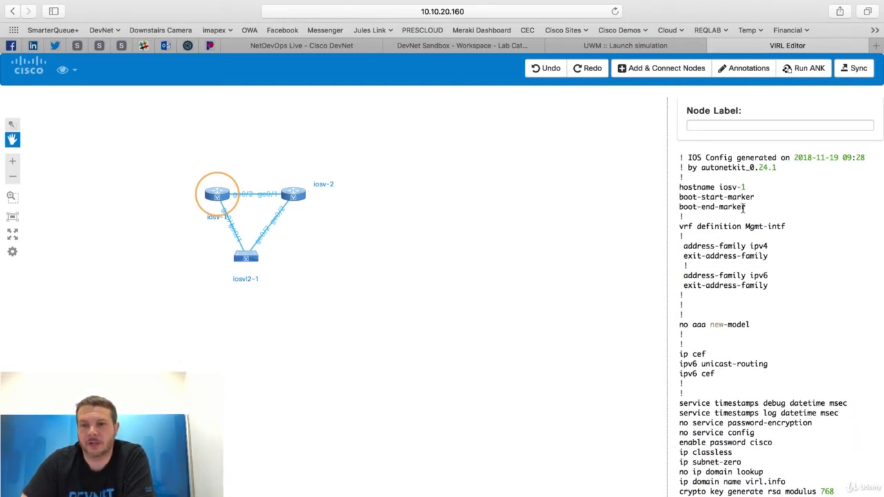
left_click_drag(719, 186, 750, 186)
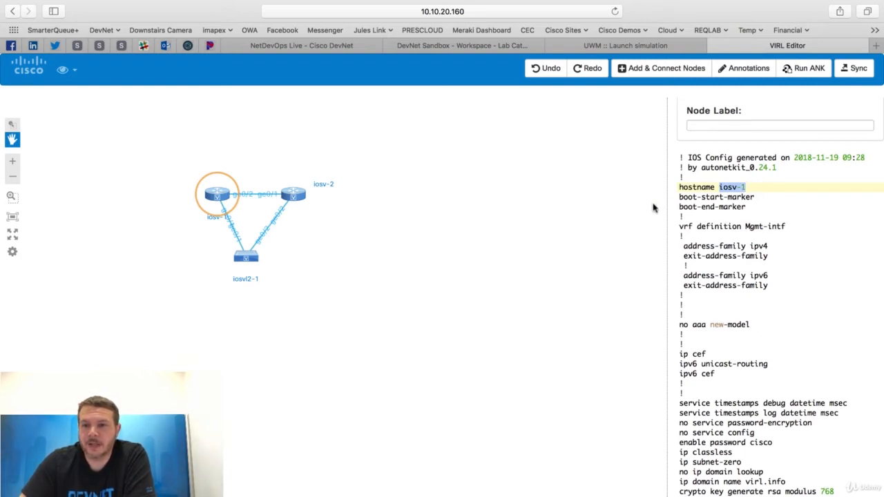
Deselect the router, sync the topology to User Workspace Management, and return to the simulation launch page.
left_click(598, 257)
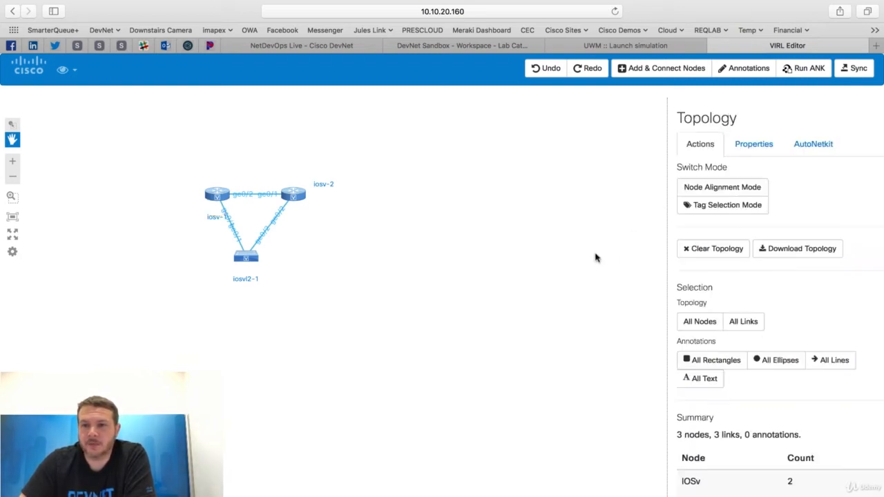
left_click(852, 68)
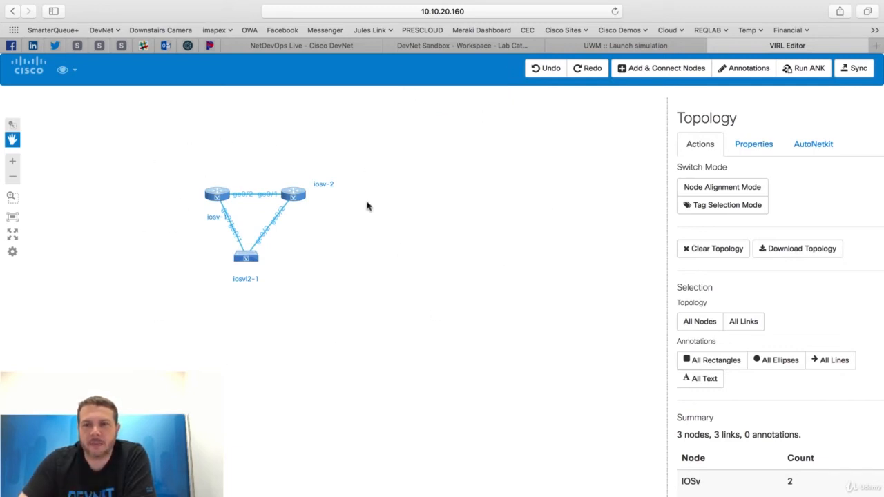
left_click(625, 44)
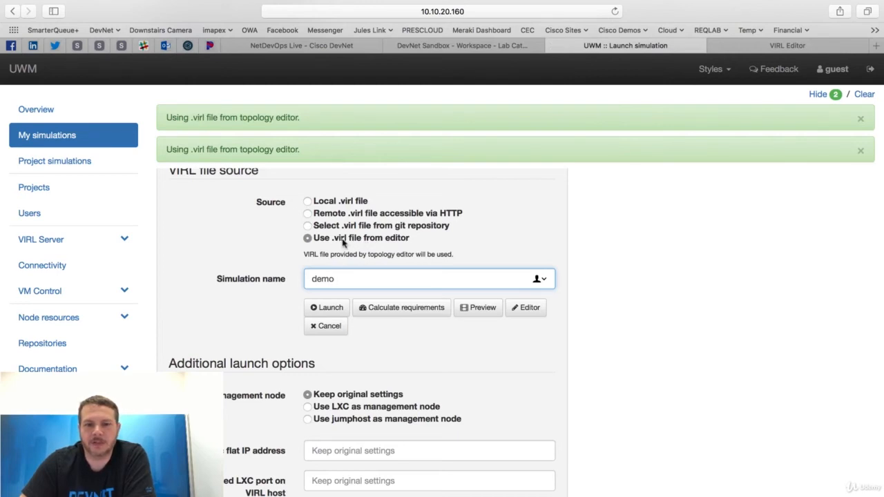
Launch the demo simulation from the editor's .virl file and review the node table on its details page.
scroll(424, 360, "down", 1)
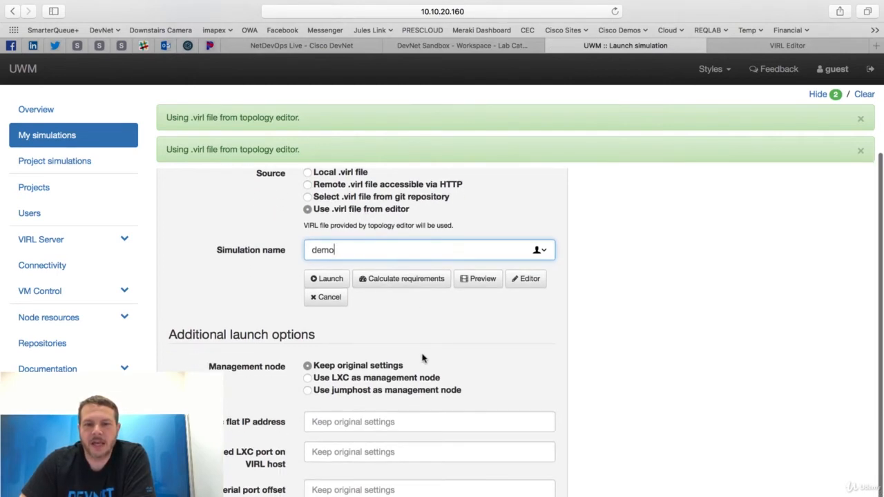
left_click(326, 278)
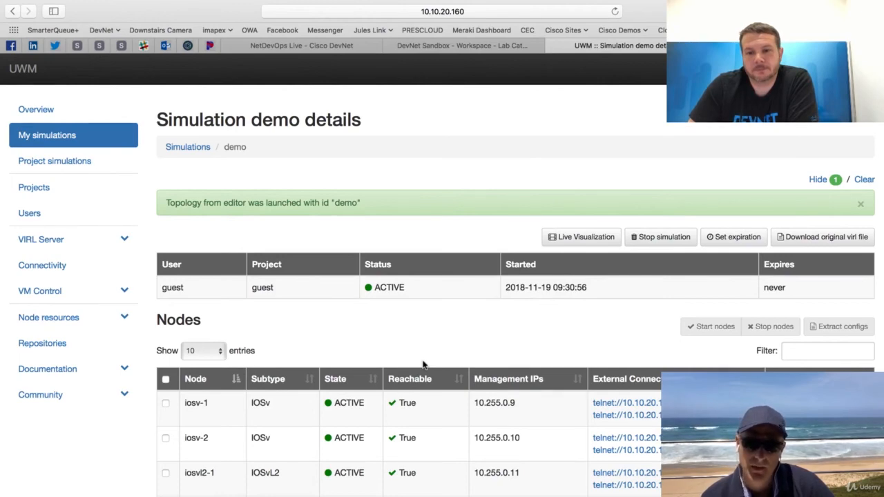
scroll(423, 364, "down", 3)
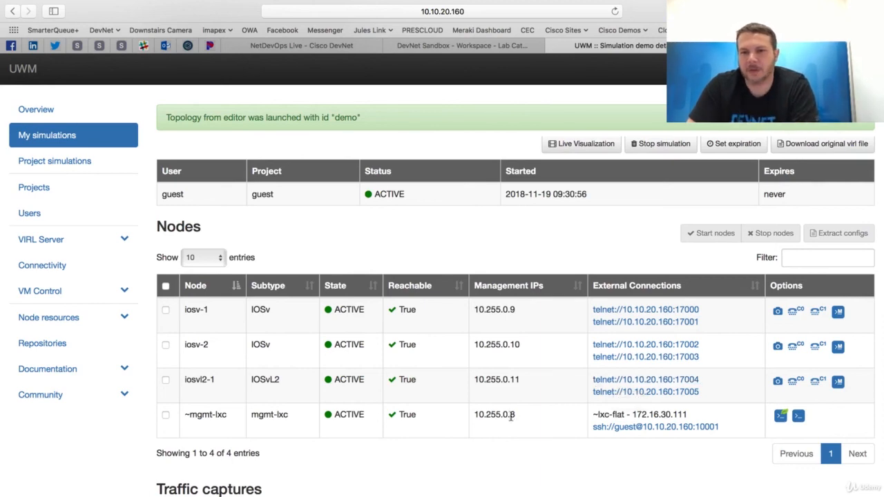
scroll(535, 286, "up", 2)
scroll(535, 286, "down", 2)
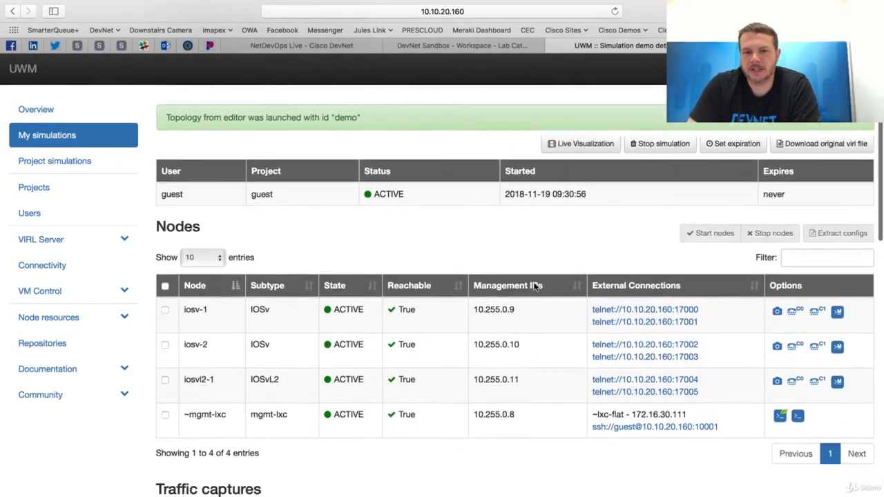
scroll(535, 287, "up", 2)
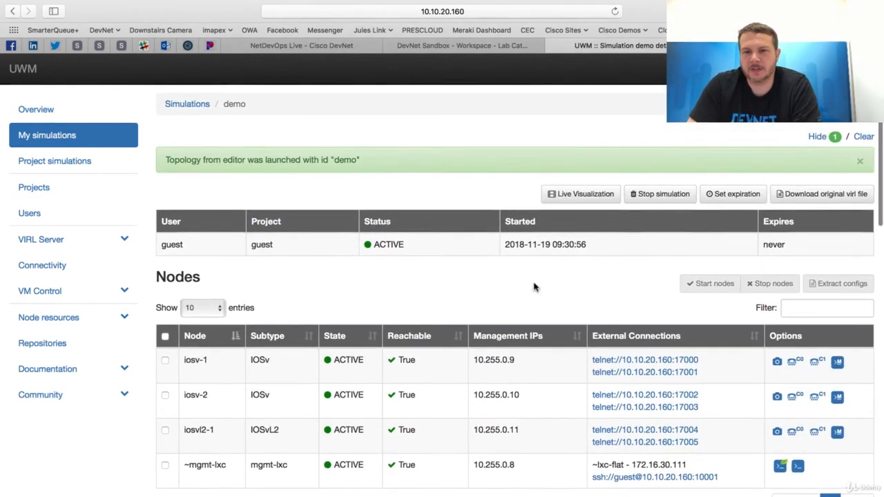
Open the live visualization of the demo simulation and start a Telnet session to serial0 of iosv-1.
left_click(574, 194)
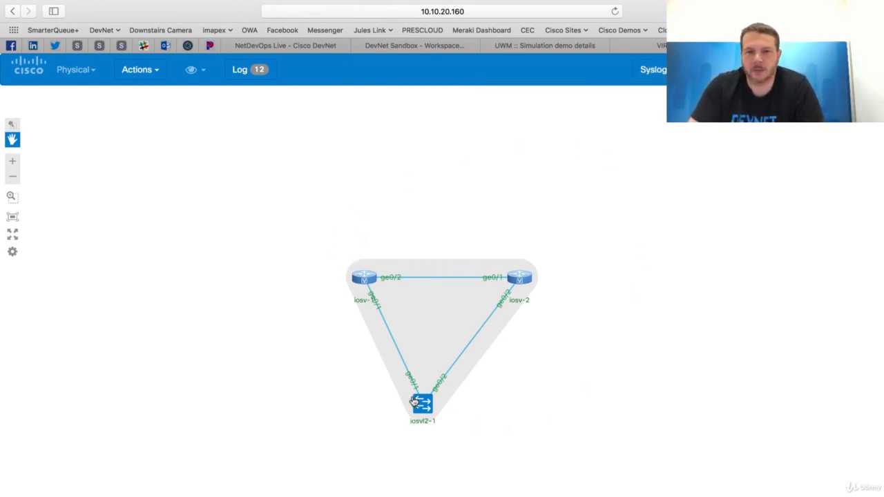
left_click(366, 279)
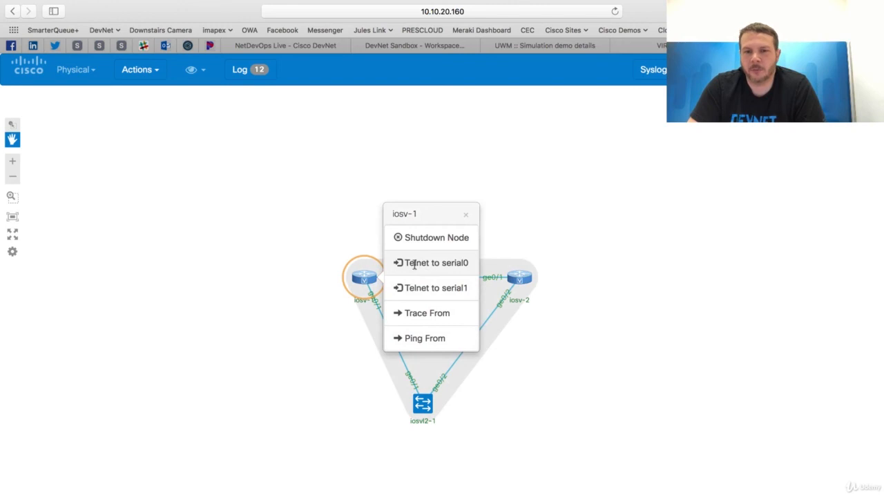
left_click(400, 266)
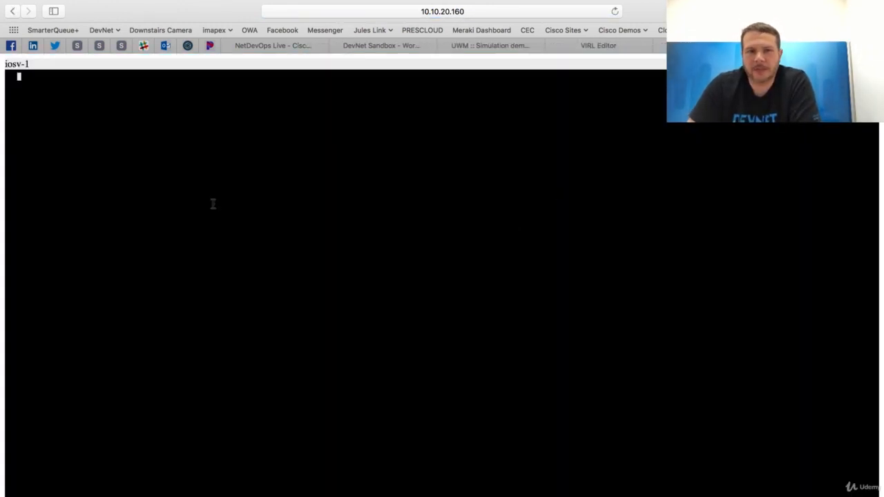
Wake the iosv-1 console and enter privileged mode with en and the enable password.
key("Return")
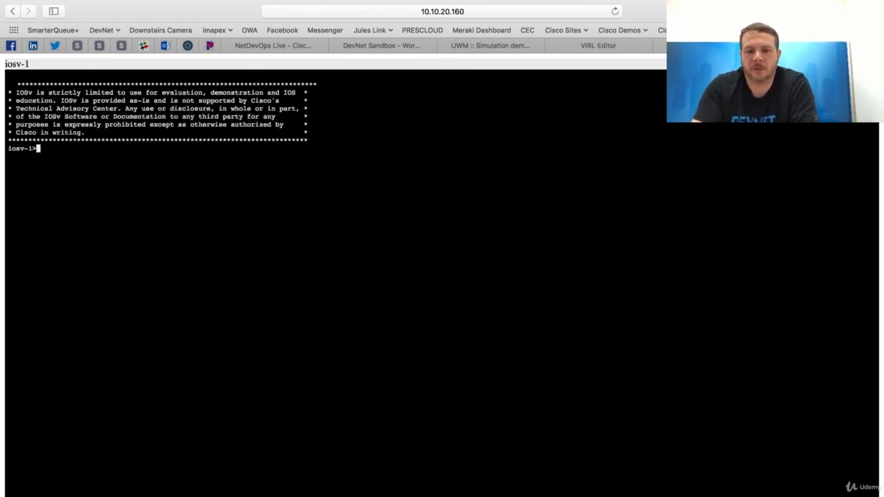
type("en")
key("Return")
key("Return")
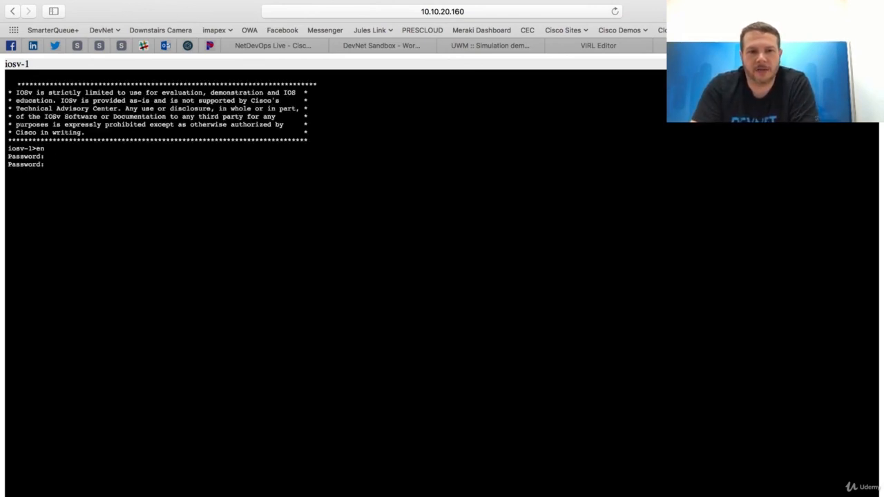
key("Return")
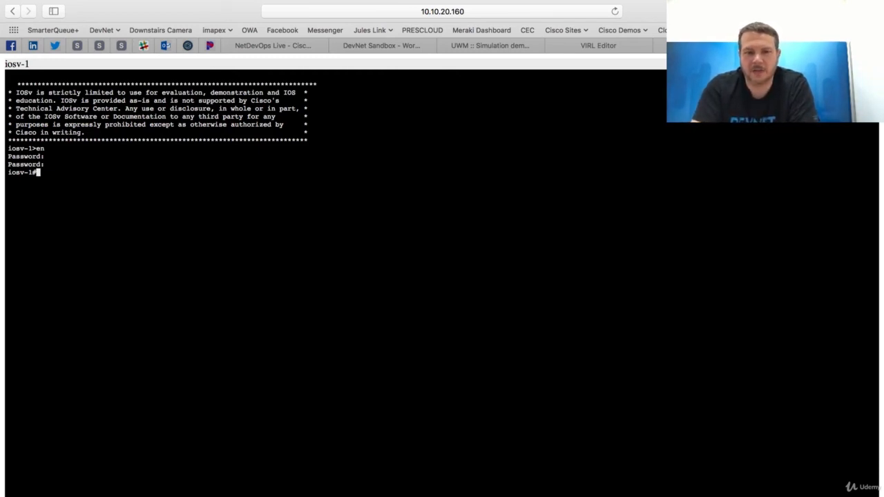
Run show ip int bri on iosv-1 to list its interface addresses and status.
type("show ip int bri")
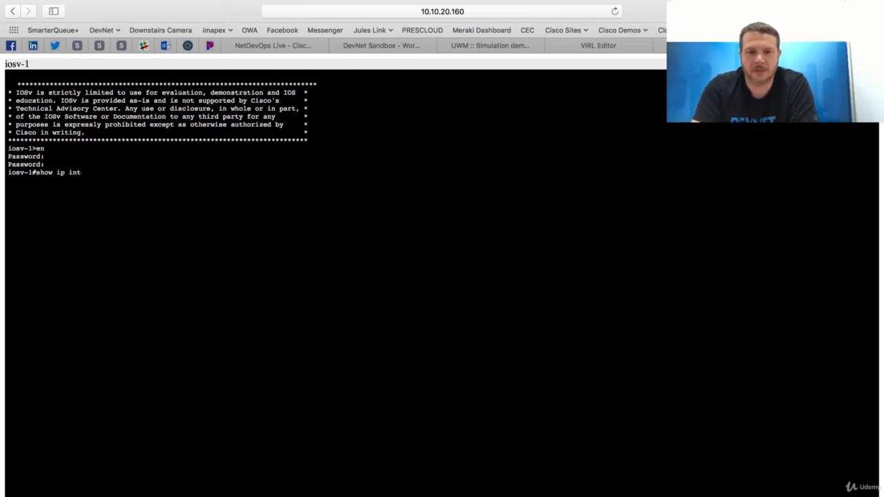
key("Return")
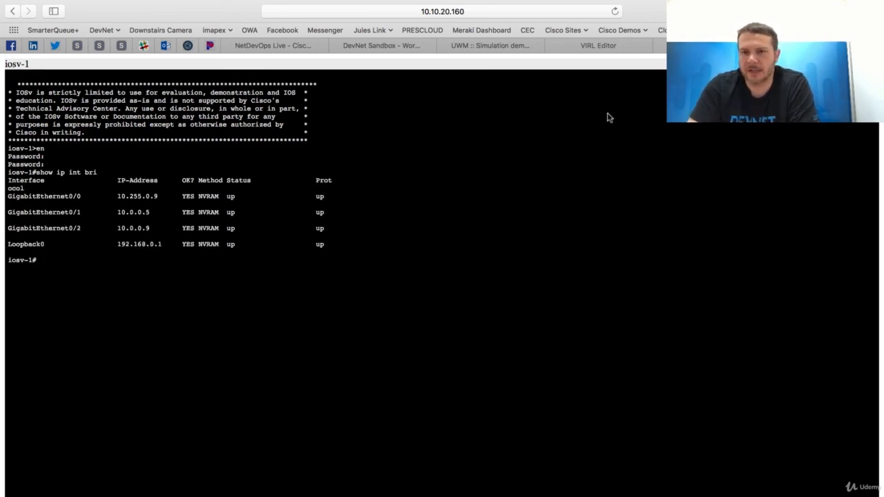
Return to the live visualization, look at the available node actions for iosv-2 and iosvl2-1, and dismiss them.
left_click(705, 46)
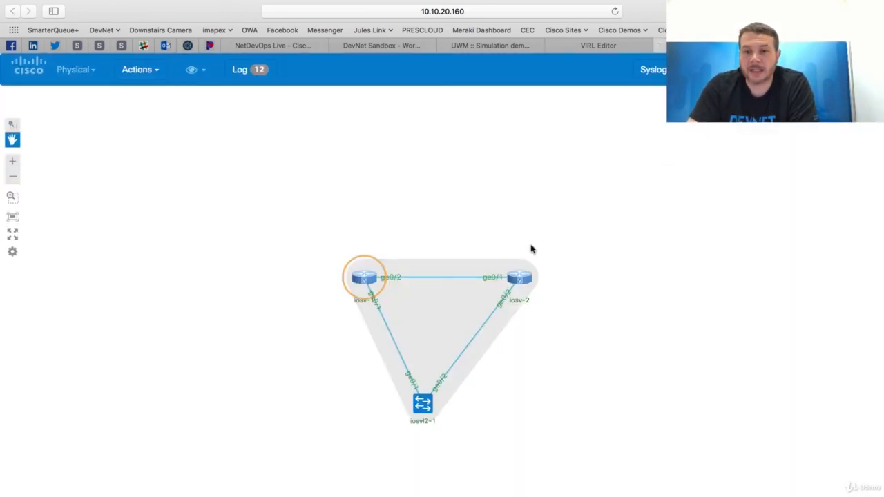
left_click(521, 276)
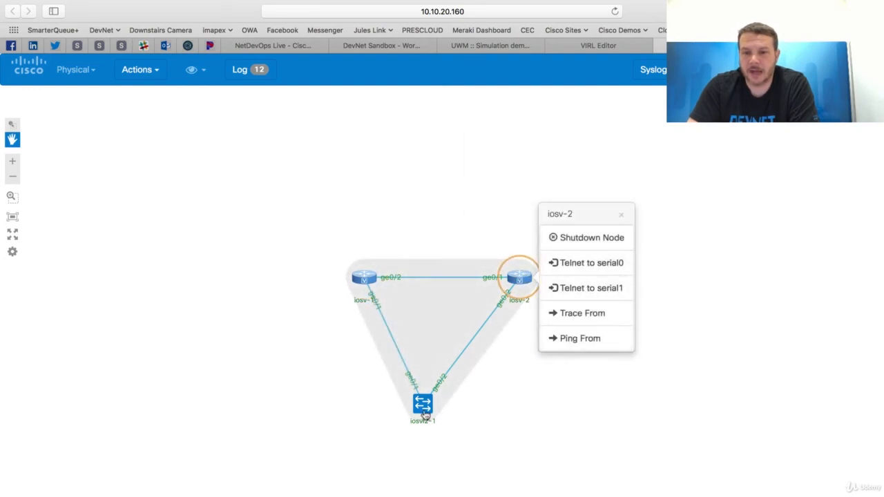
left_click(421, 405)
left_click(608, 417)
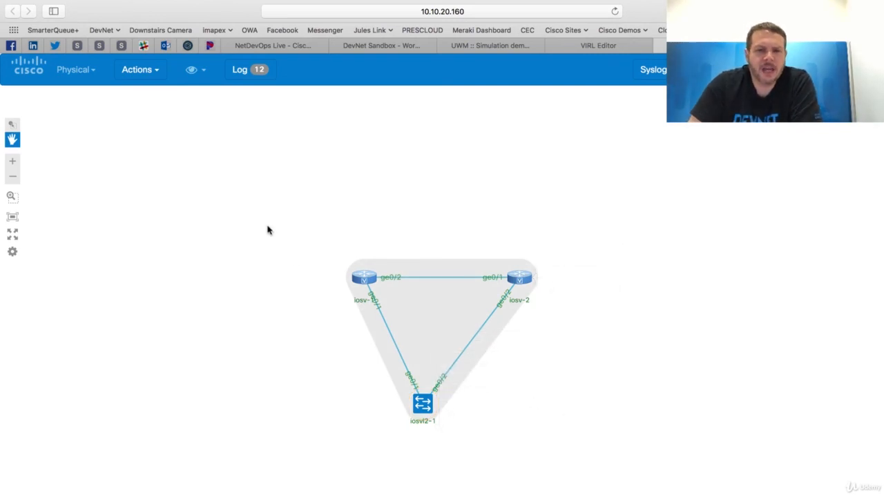
Collect OSPF information from the simulation and review the collected command output in the log.
left_click(142, 70)
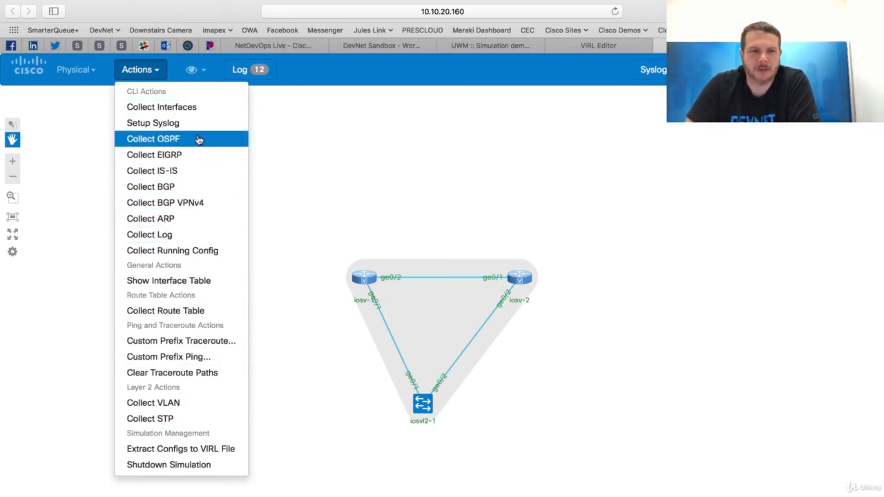
left_click(158, 143)
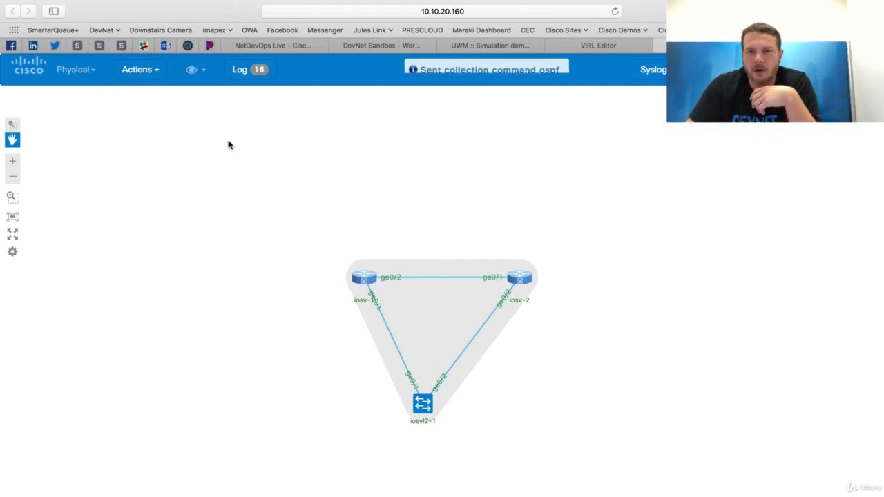
left_click(241, 74)
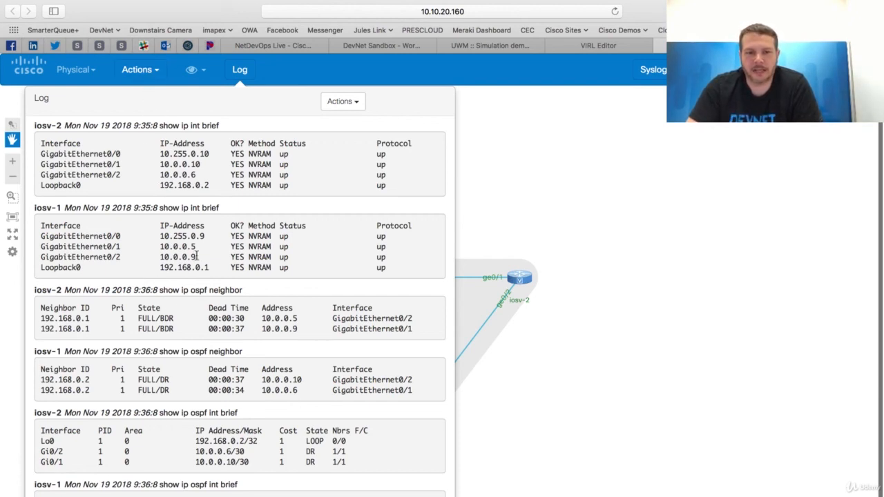
scroll(266, 384, "up", 5)
scroll(266, 384, "down", 5)
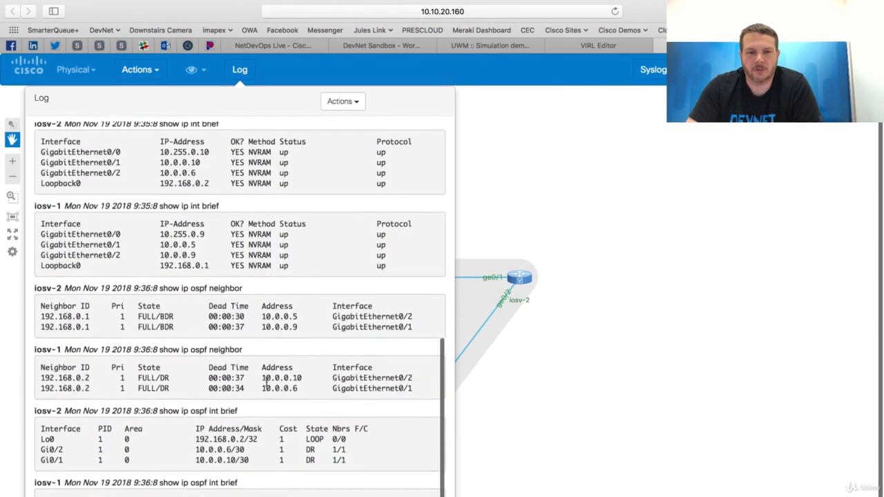
Clear all raw log messages from the live visualization log.
left_click(343, 101)
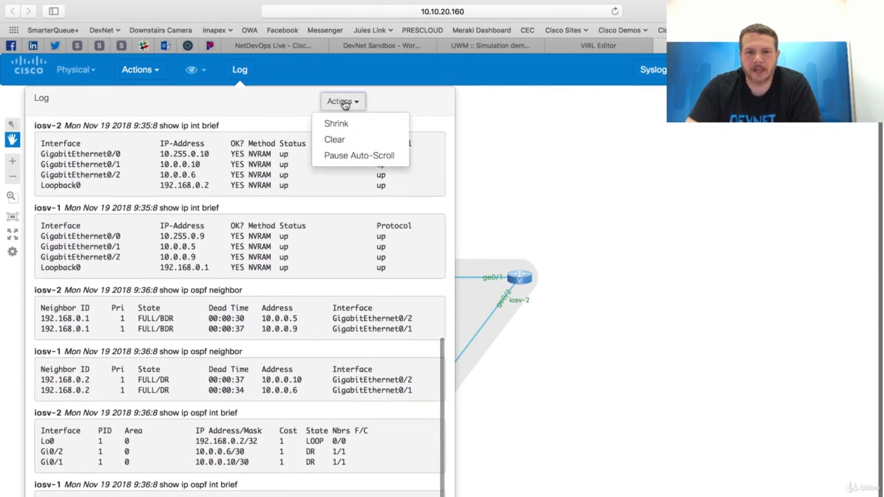
left_click(335, 139)
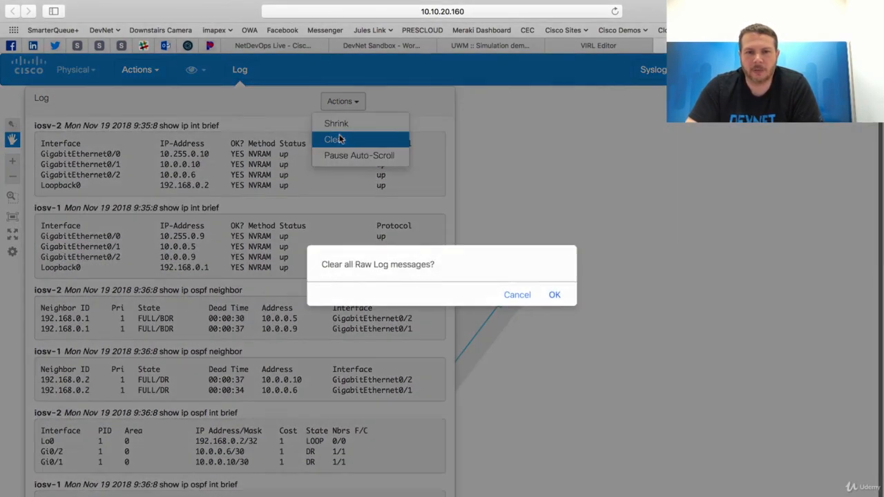
left_click(554, 294)
Collect the ARP tables from the simulation into the log, and reopen the list of collection actions.
left_click(152, 70)
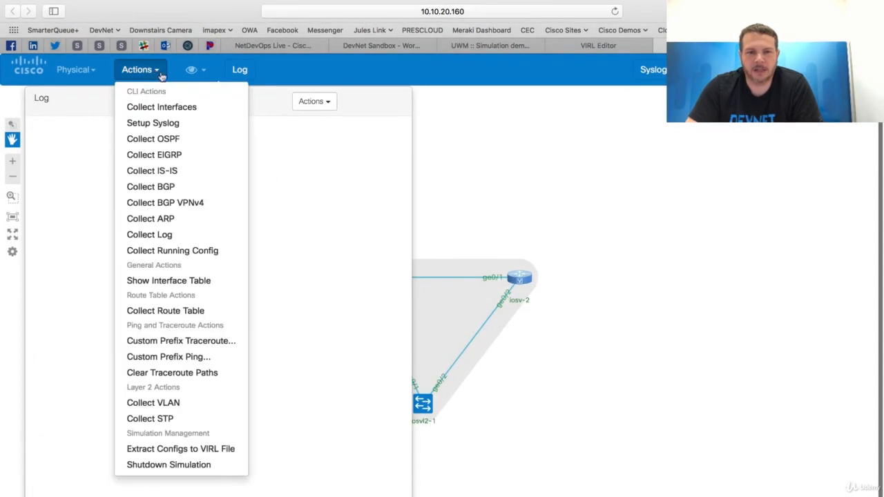
left_click(176, 219)
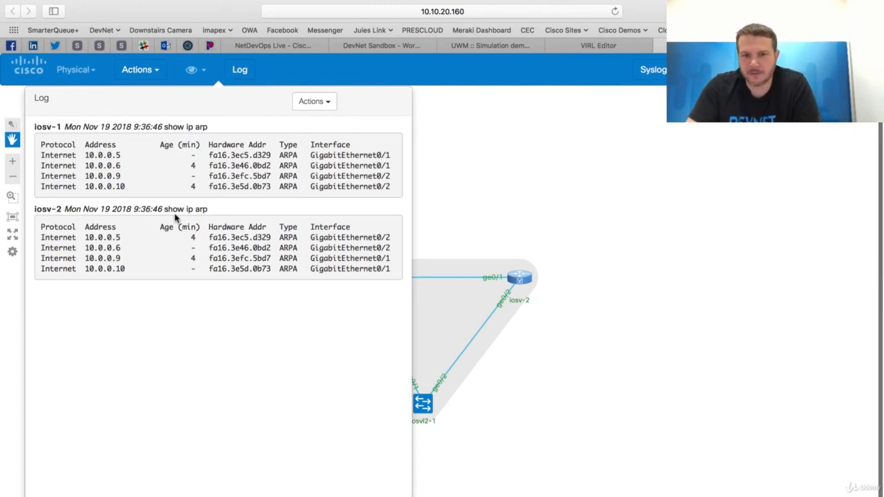
left_click(153, 77)
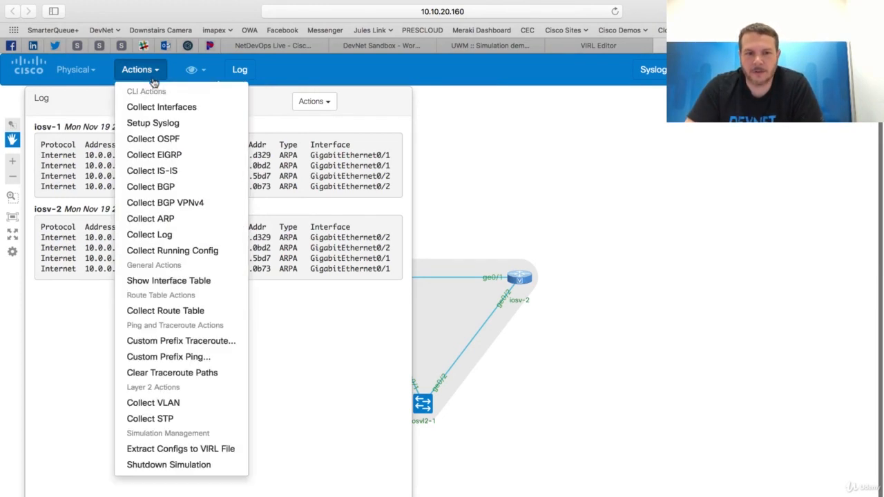